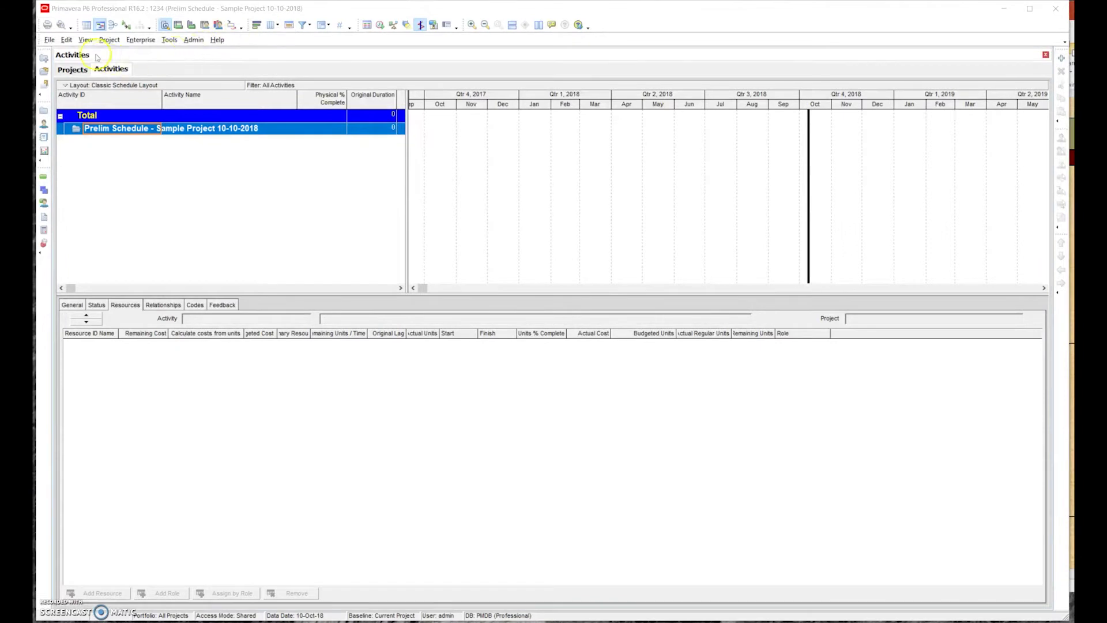
Open the enterprise calendar list and display the project-level calendars
{"action": "left_click", "coordinate": [164, 132]}
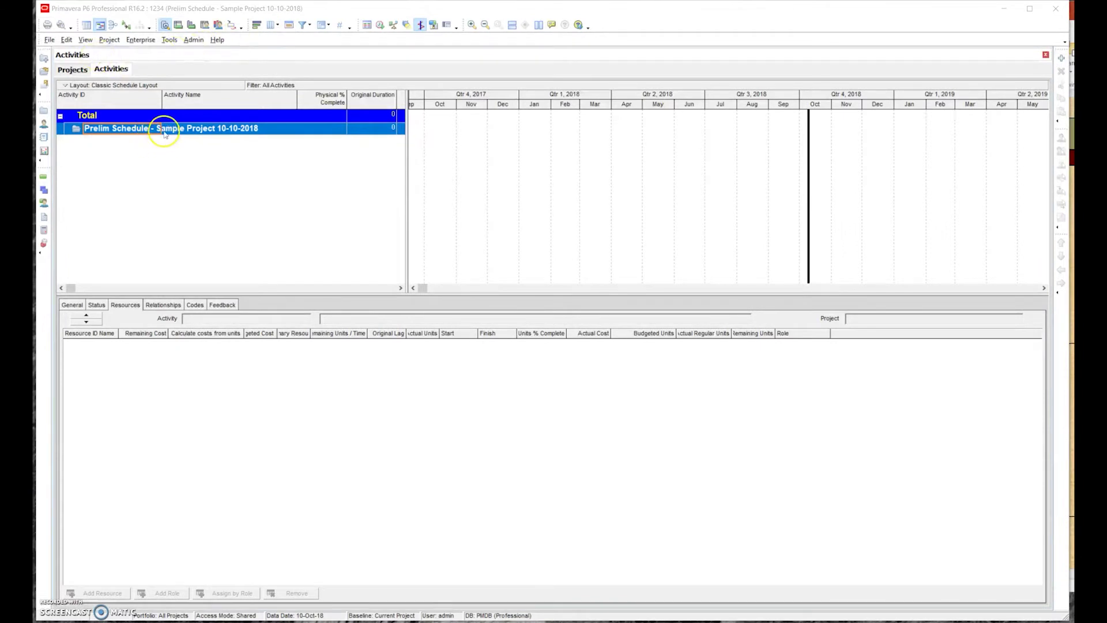
{"action": "left_click", "coordinate": [113, 39]}
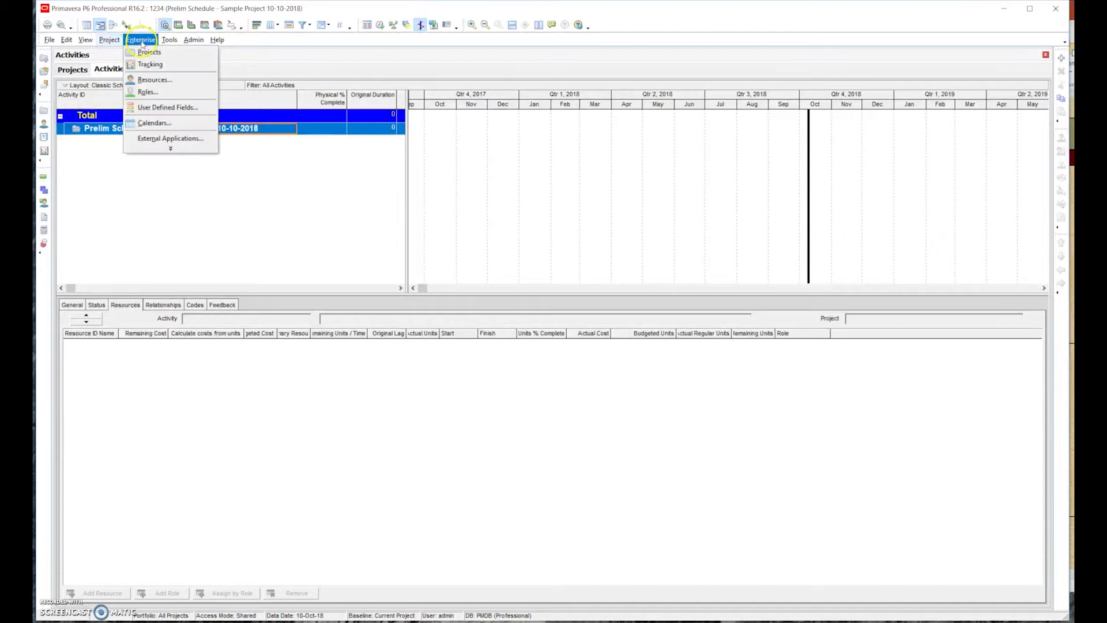
{"action": "left_click", "coordinate": [95, 40]}
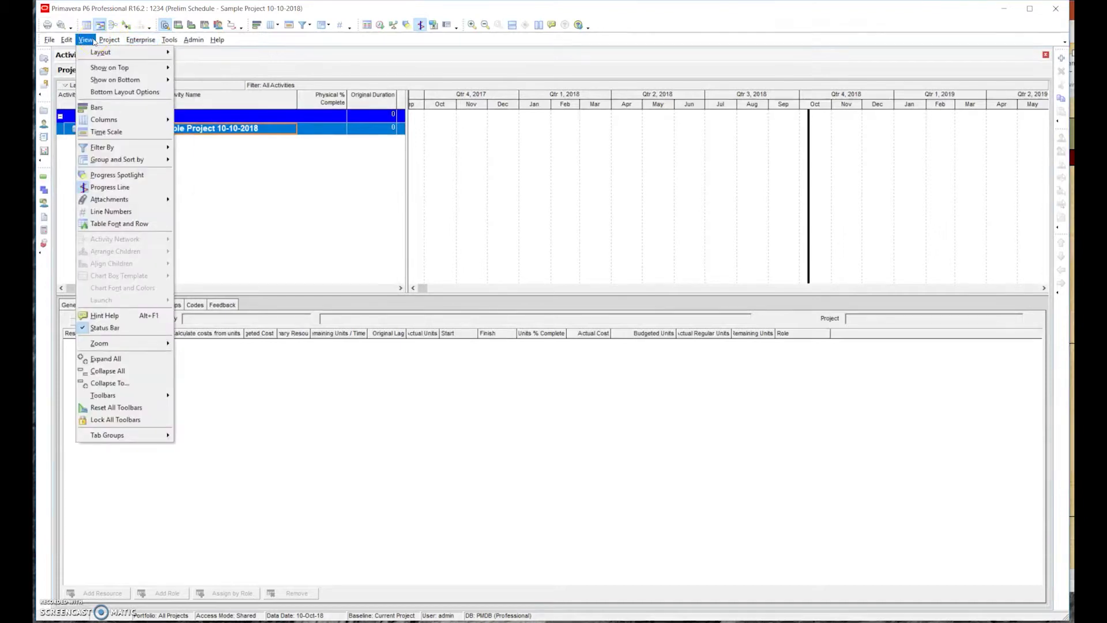
{"action": "mouse_move", "coordinate": [109, 41]}
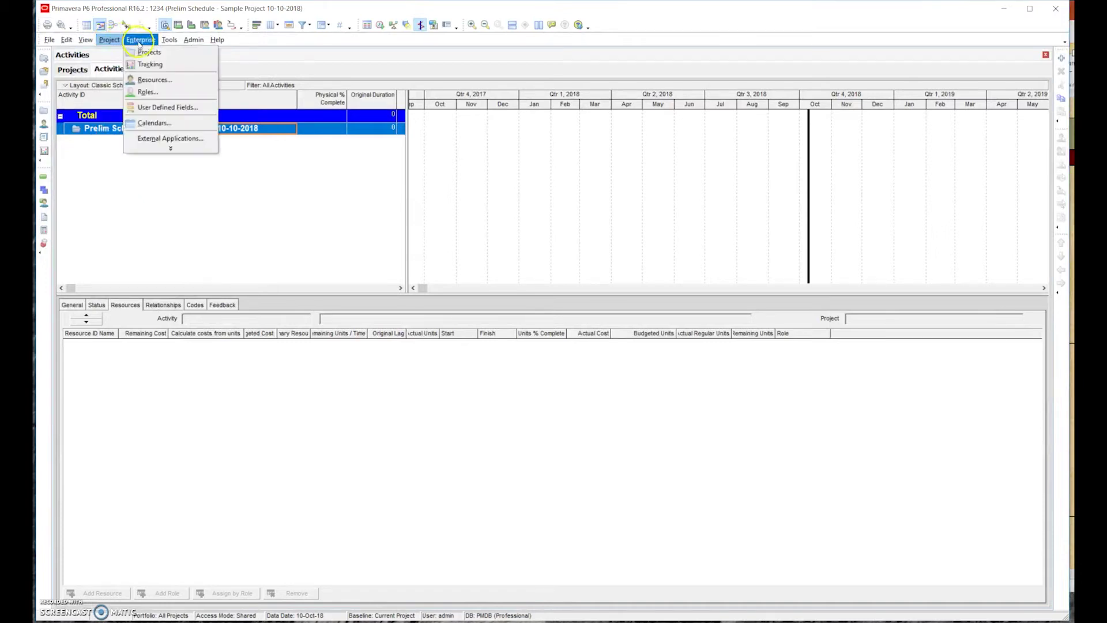
{"action": "left_click", "coordinate": [180, 123]}
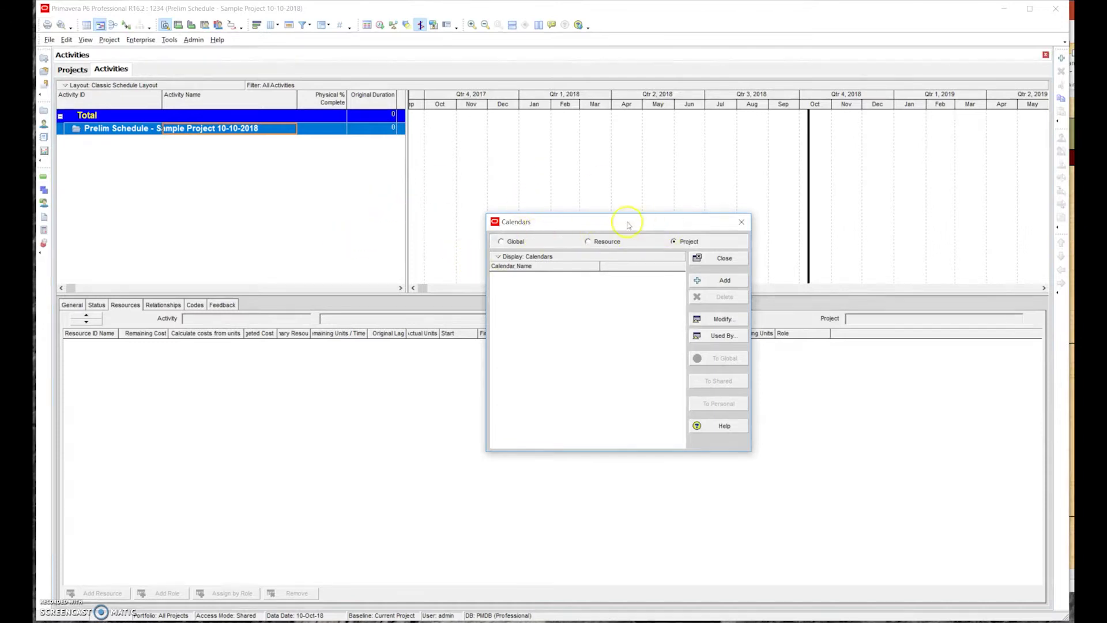
{"action": "left_click", "coordinate": [675, 242]}
Add a project calendar copied from the global "5 day w/ holidays" calendar and name it "5 Day with Holidays"
{"action": "left_click", "coordinate": [706, 282]}
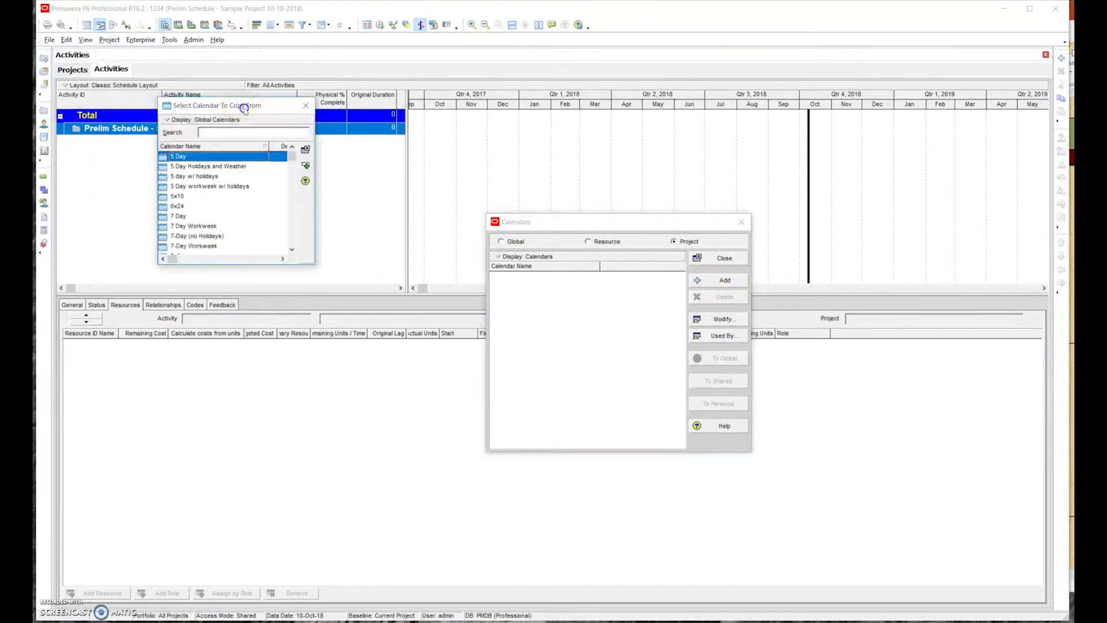
{"action": "left_click_drag", "start_coordinate": [238, 107], "coordinate": [311, 206]}
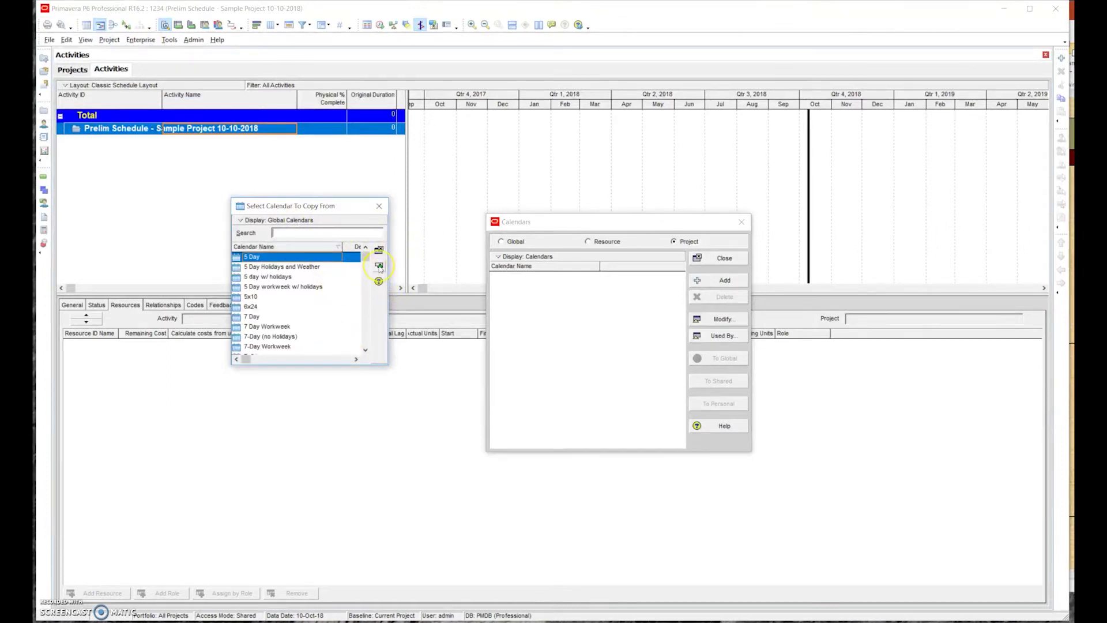
{"action": "left_click", "coordinate": [278, 259]}
{"action": "double_click", "coordinate": [278, 259]}
{"action": "left_click", "coordinate": [728, 359]}
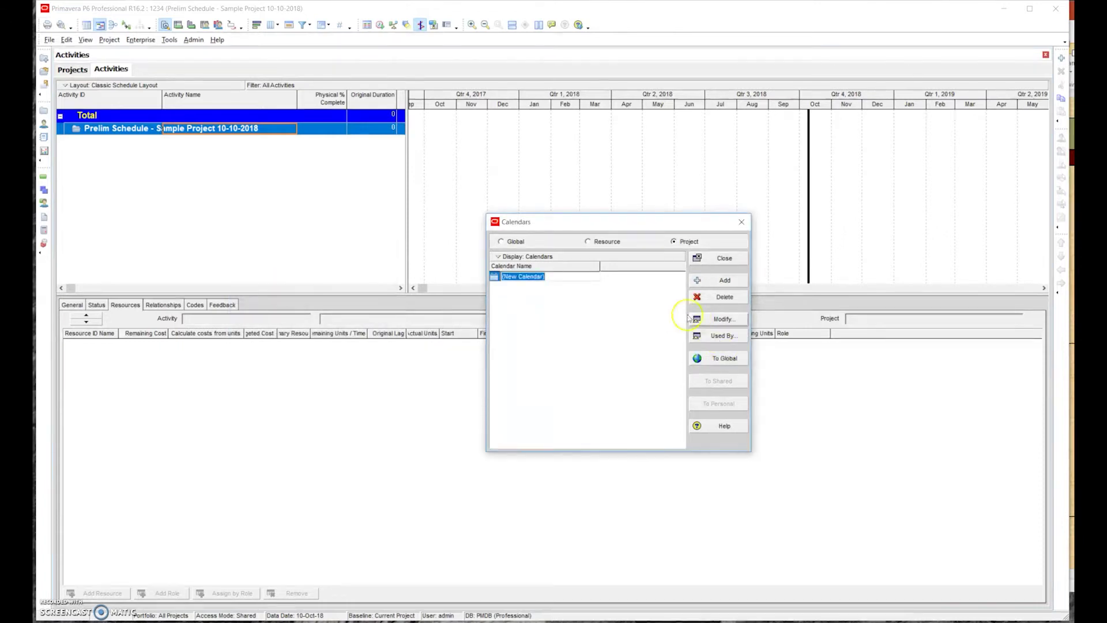
{"action": "type", "text": "5"}
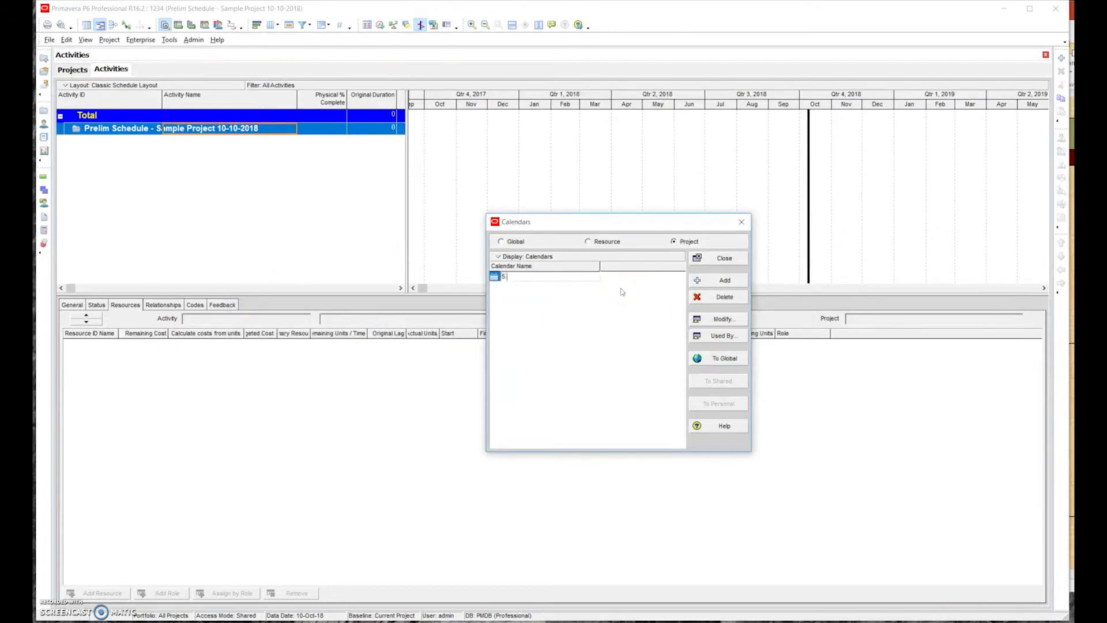
{"action": "type", "text": " Day with Holidays"}
{"action": "left_click", "coordinate": [599, 333]}
{"action": "left_click", "coordinate": [646, 279]}
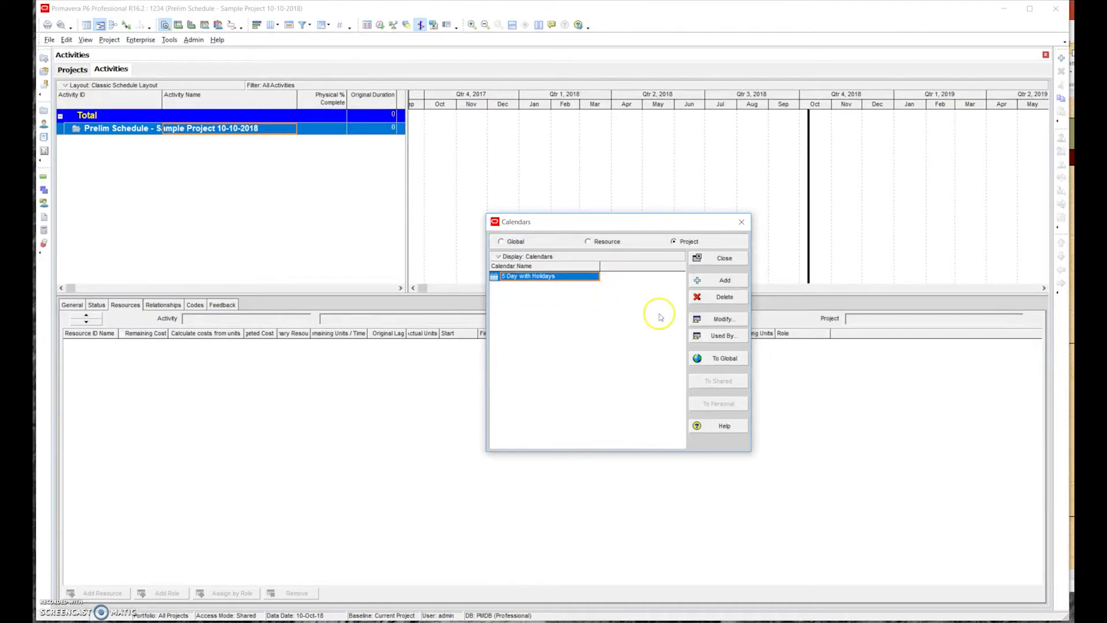
Modify the "5 Day with Holidays" calendar so that December 24, 25 and 31, 2018 are nonwork days
{"action": "left_click", "coordinate": [706, 321]}
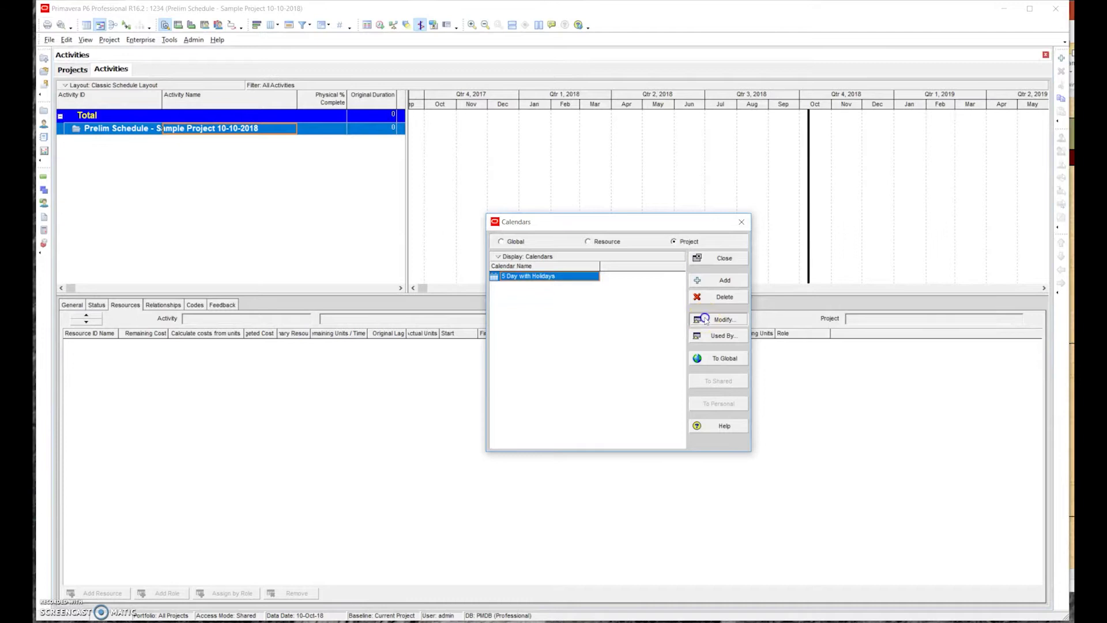
{"action": "left_click_drag", "start_coordinate": [639, 173], "coordinate": [653, 233]}
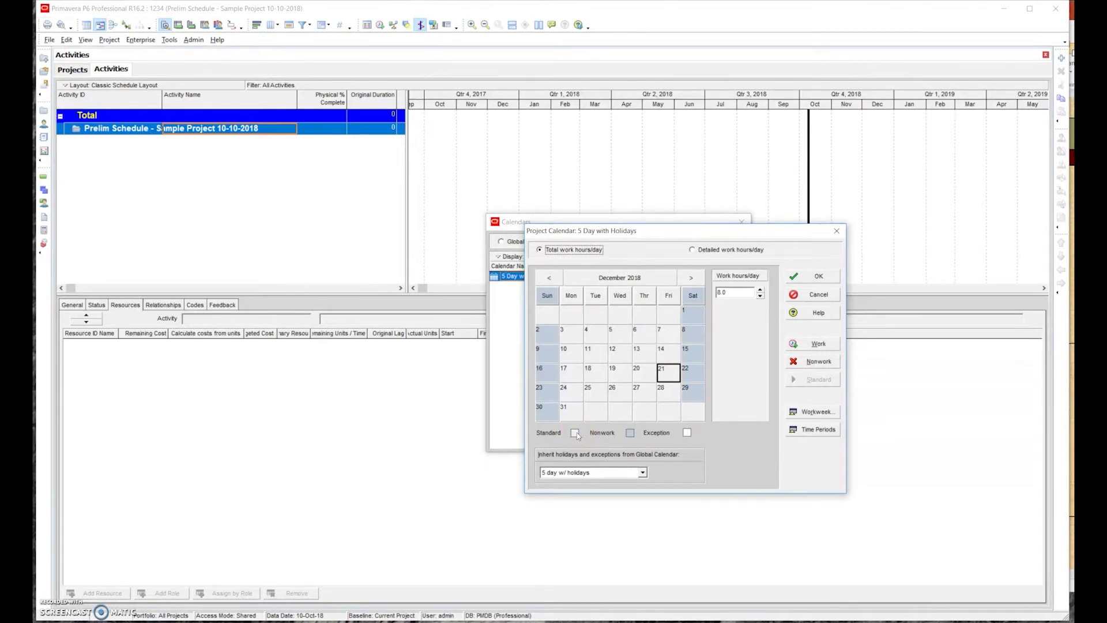
{"action": "left_click", "coordinate": [588, 392]}
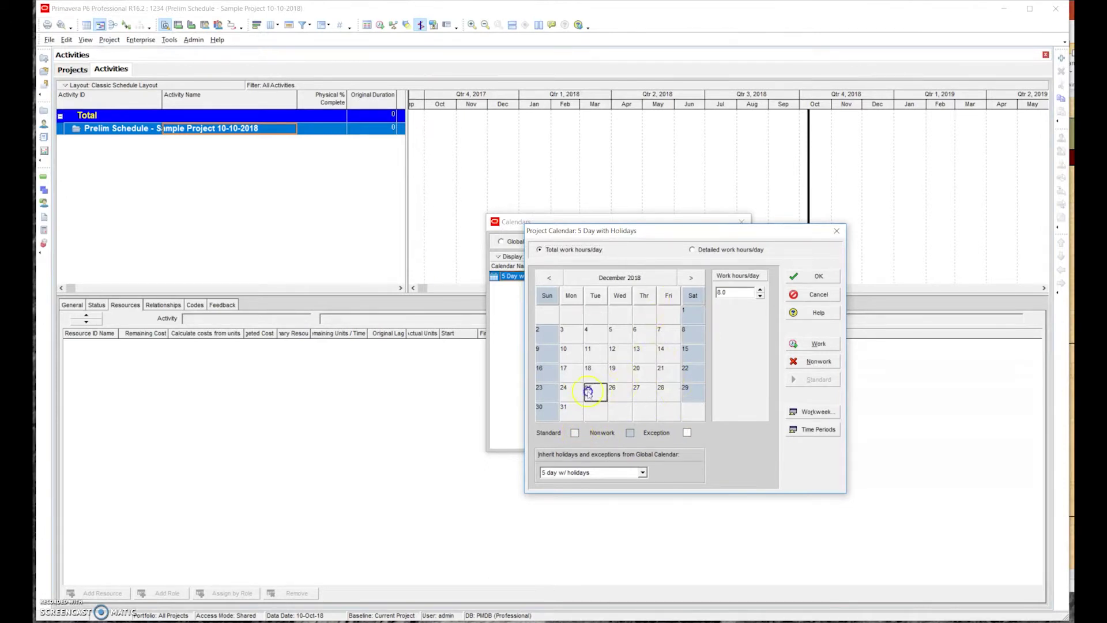
{"action": "left_click", "coordinate": [764, 365]}
{"action": "left_click", "coordinate": [811, 365]}
{"action": "left_click", "coordinate": [570, 392]}
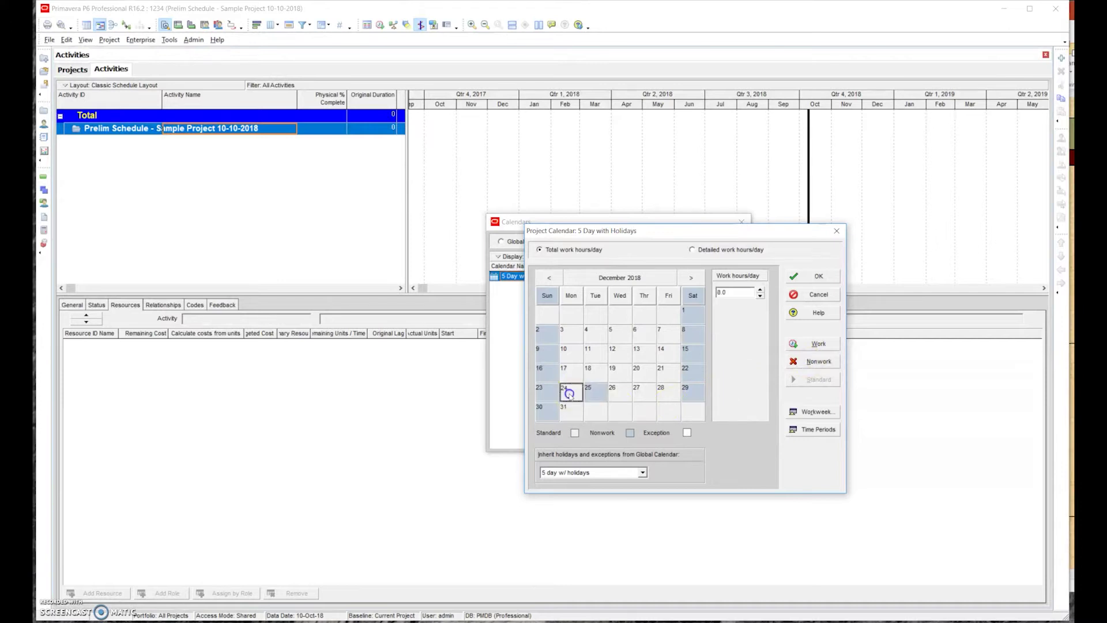
{"action": "left_click", "coordinate": [821, 364]}
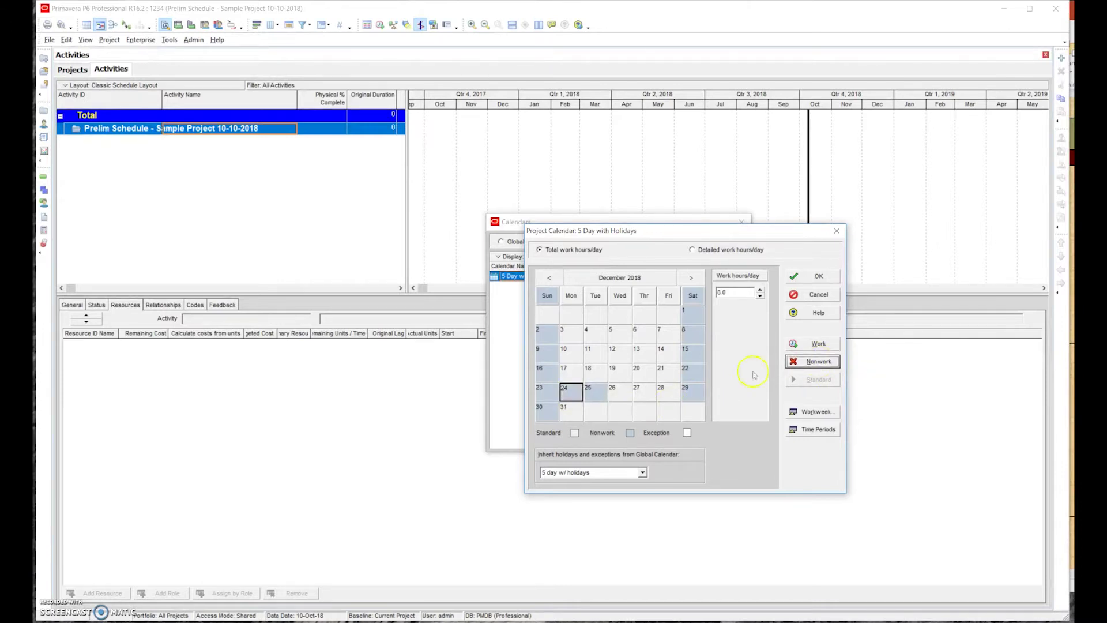
{"action": "left_click", "coordinate": [577, 412]}
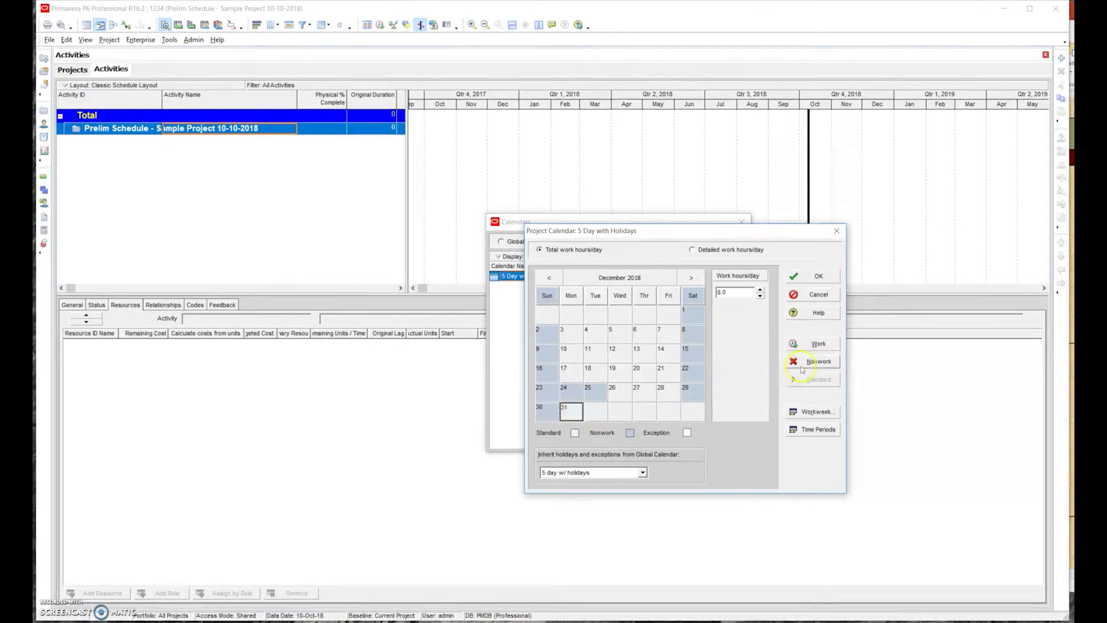
{"action": "left_click", "coordinate": [810, 362]}
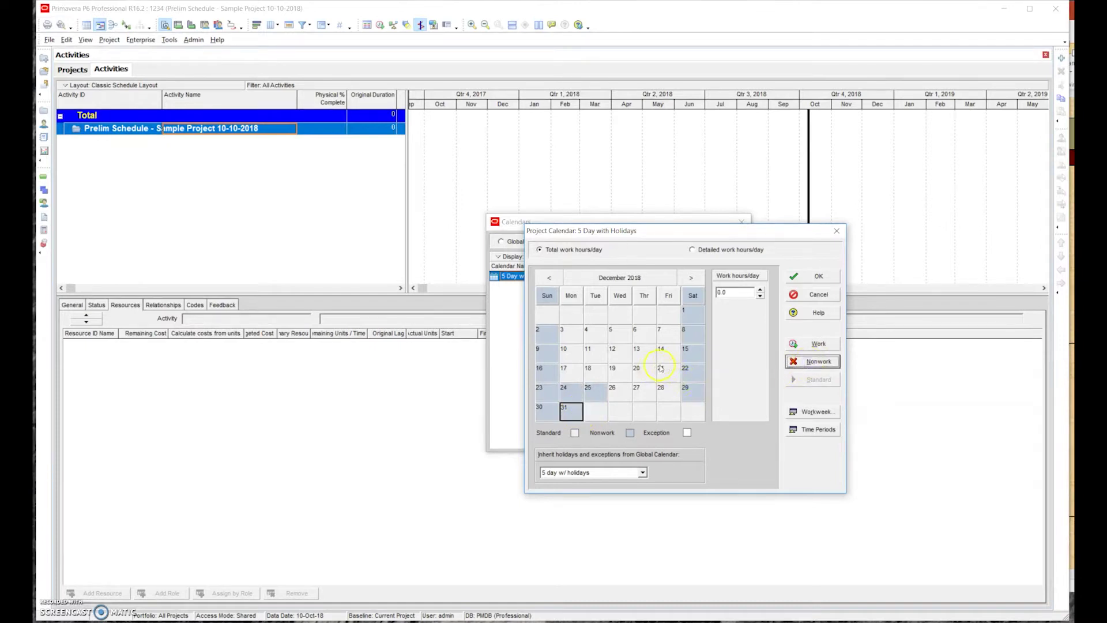
Mark January 1, 2019 as a nonwork day in the same calendar
{"action": "left_click", "coordinate": [643, 371]}
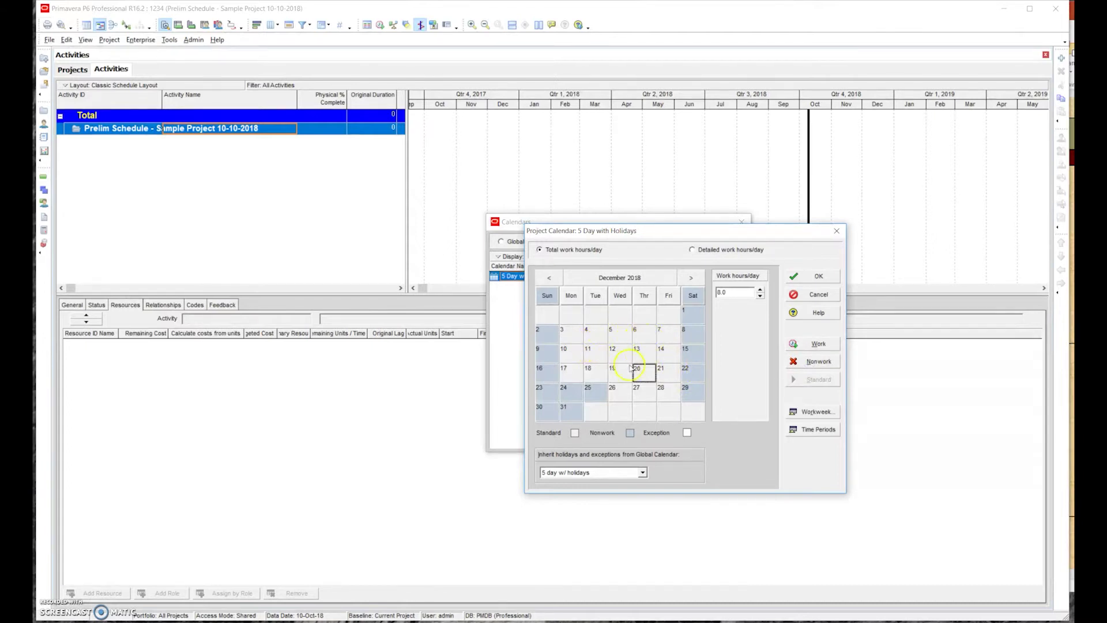
{"action": "left_click", "coordinate": [691, 277]}
{"action": "left_click", "coordinate": [600, 316]}
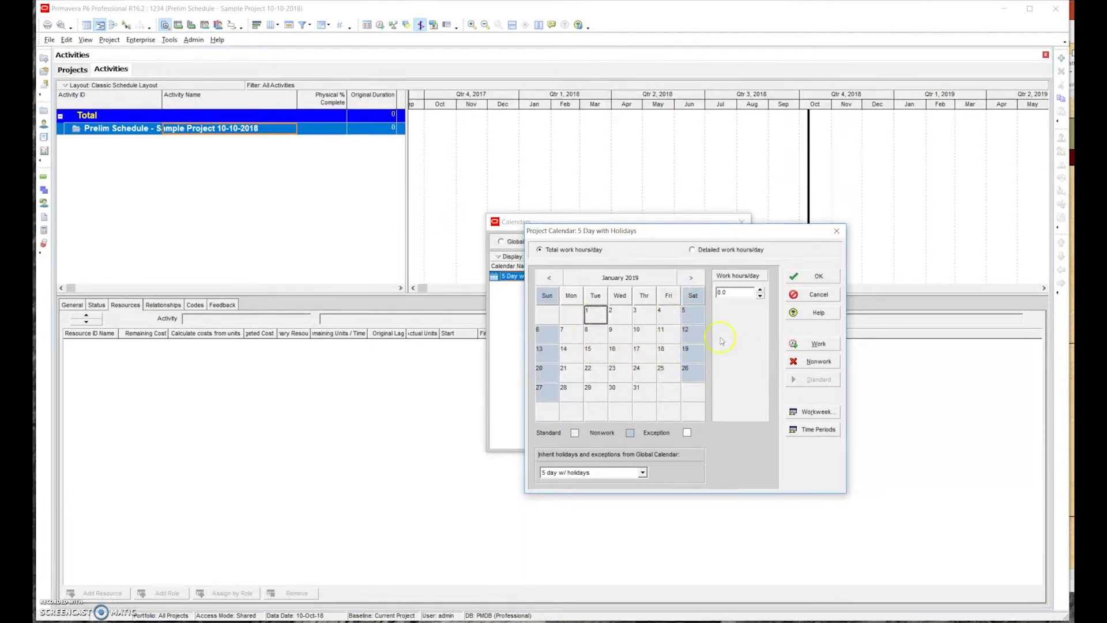
{"action": "left_click", "coordinate": [825, 359]}
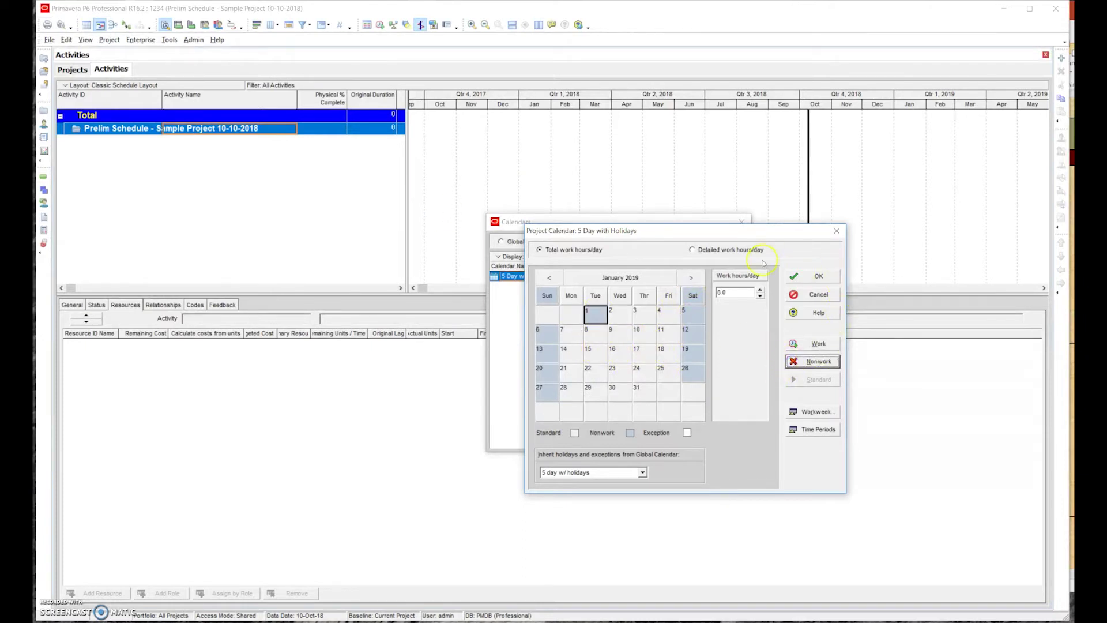
Review the calendar's standard weekly work hours and hours per time period, and save the calendar changes
{"action": "left_click", "coordinate": [811, 413]}
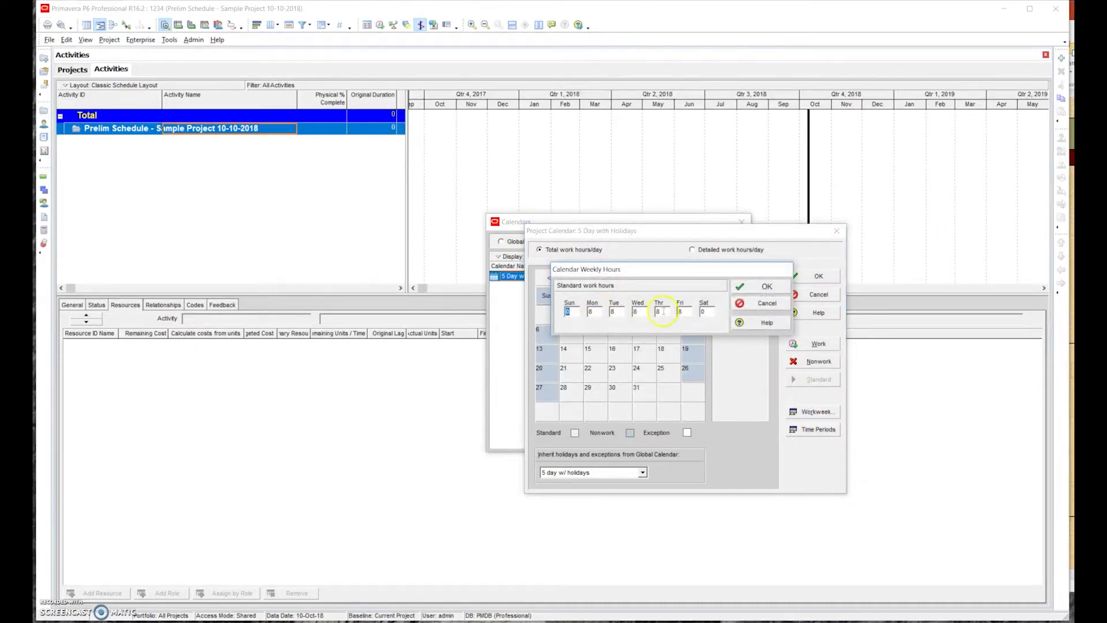
{"action": "left_click", "coordinate": [761, 304]}
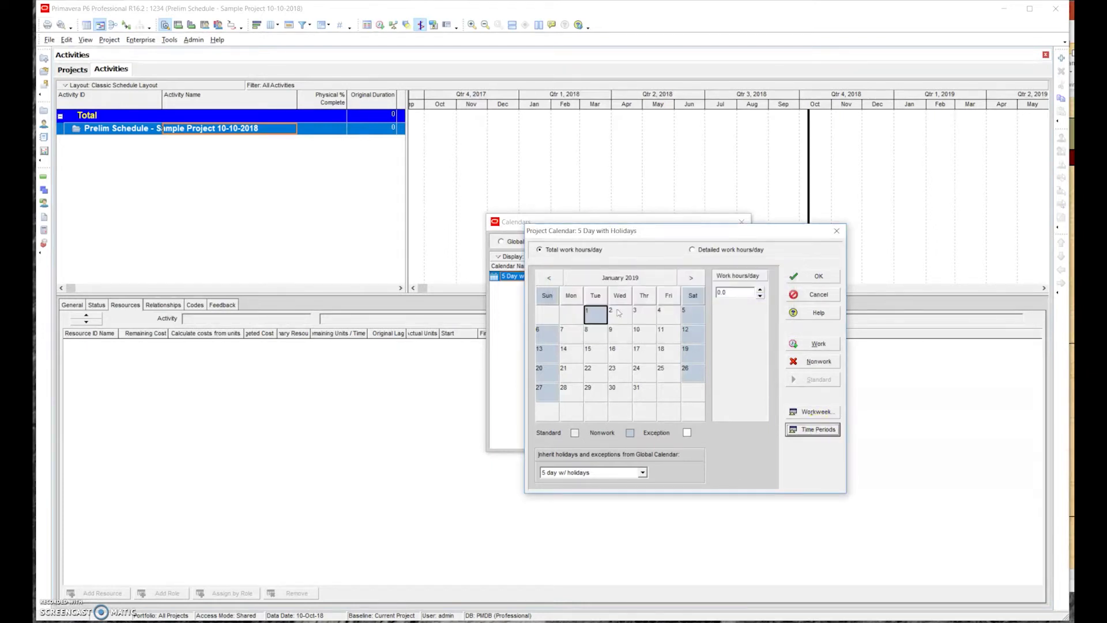
{"action": "left_click", "coordinate": [813, 429]}
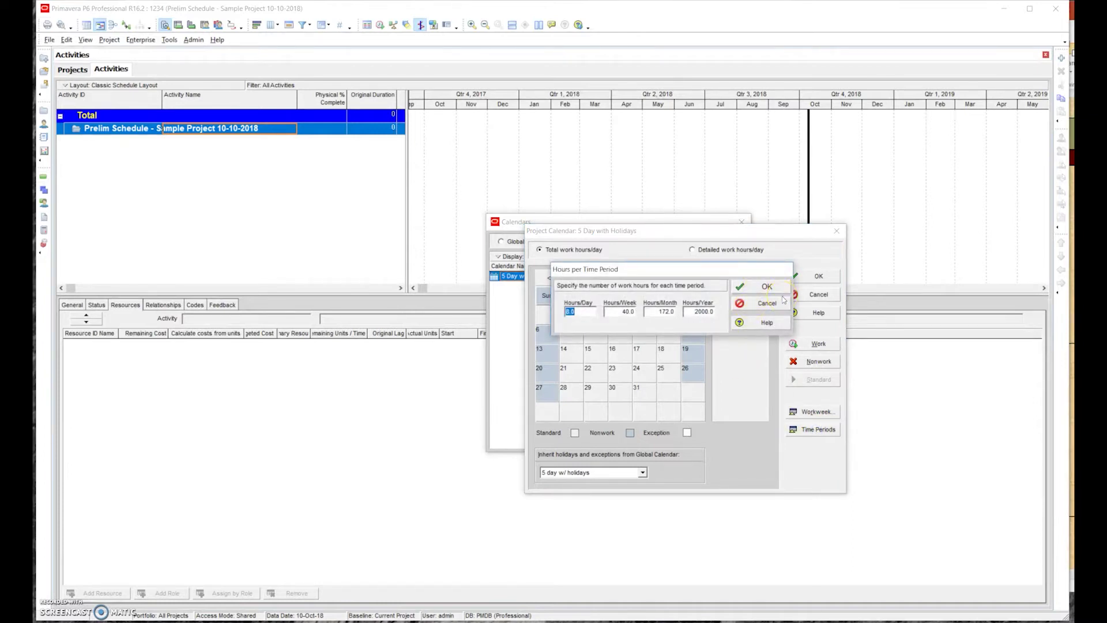
{"action": "left_click", "coordinate": [766, 305]}
{"action": "left_click", "coordinate": [767, 304]}
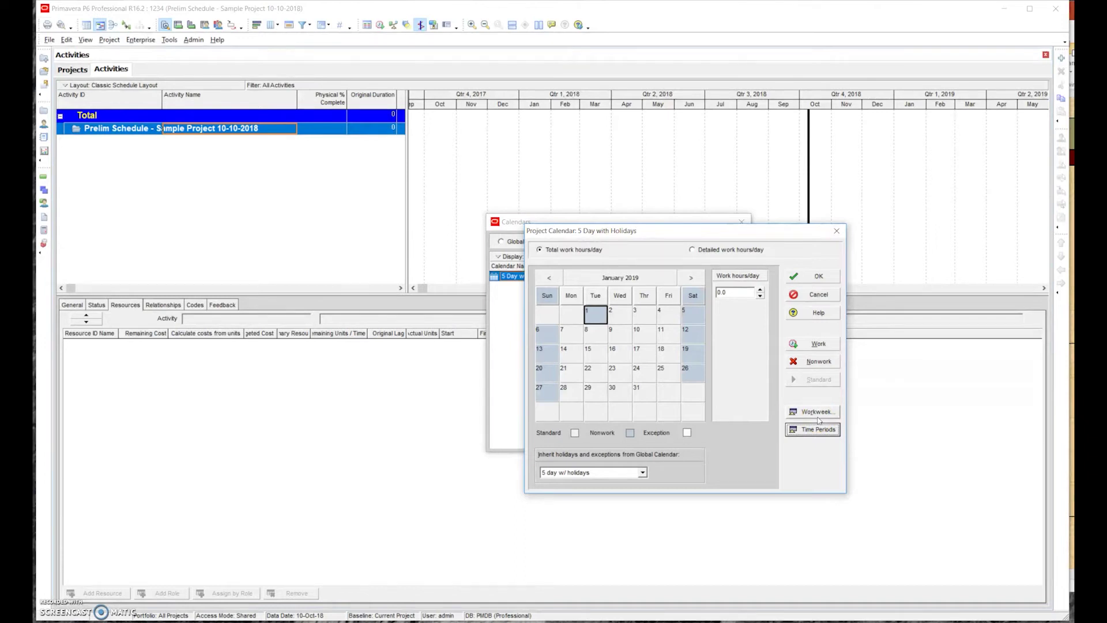
{"action": "left_click", "coordinate": [720, 370]}
{"action": "left_click", "coordinate": [821, 426]}
{"action": "left_click", "coordinate": [814, 277]}
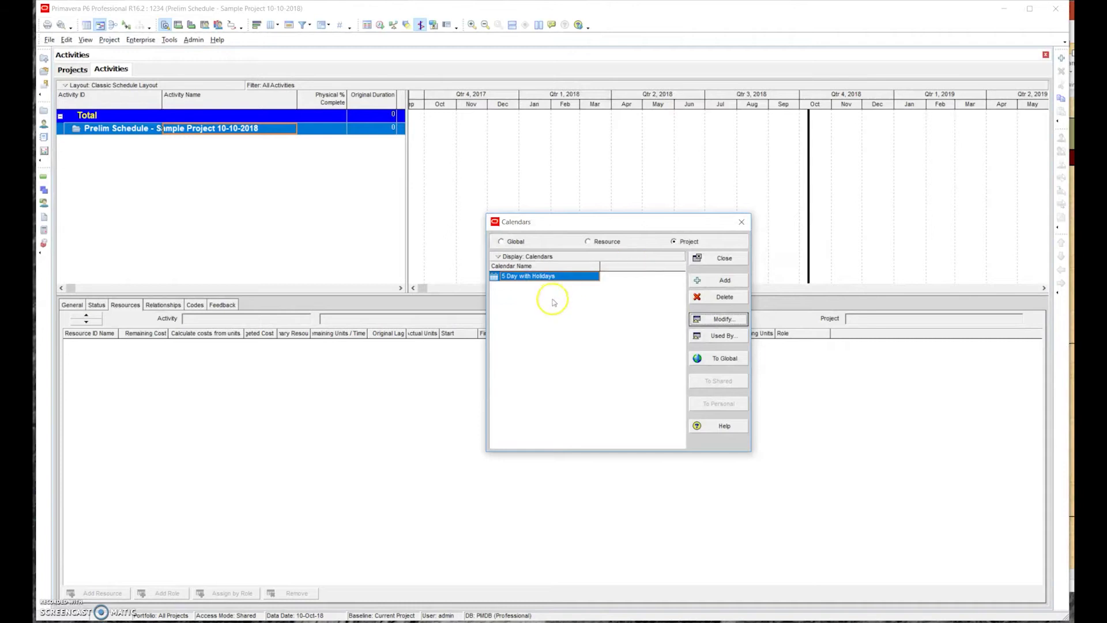
Add a project calendar copied from the global "5 Day Holidays and Weather" calendar and name it "5 Day with Holiday & Weather"
{"action": "left_click", "coordinate": [700, 282]}
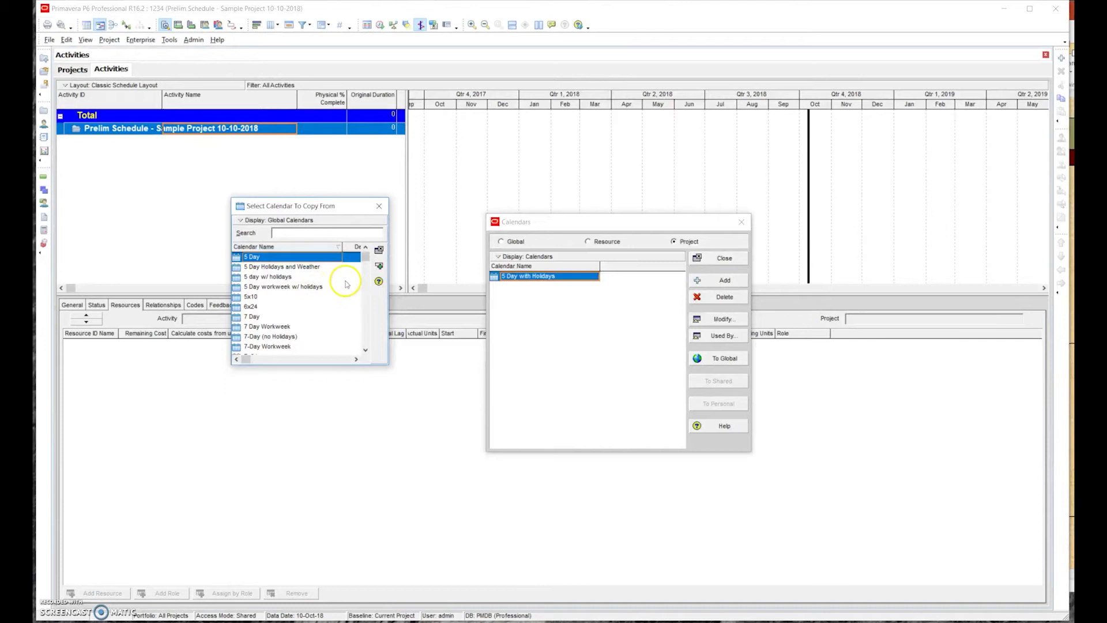
{"action": "double_click", "coordinate": [306, 267]}
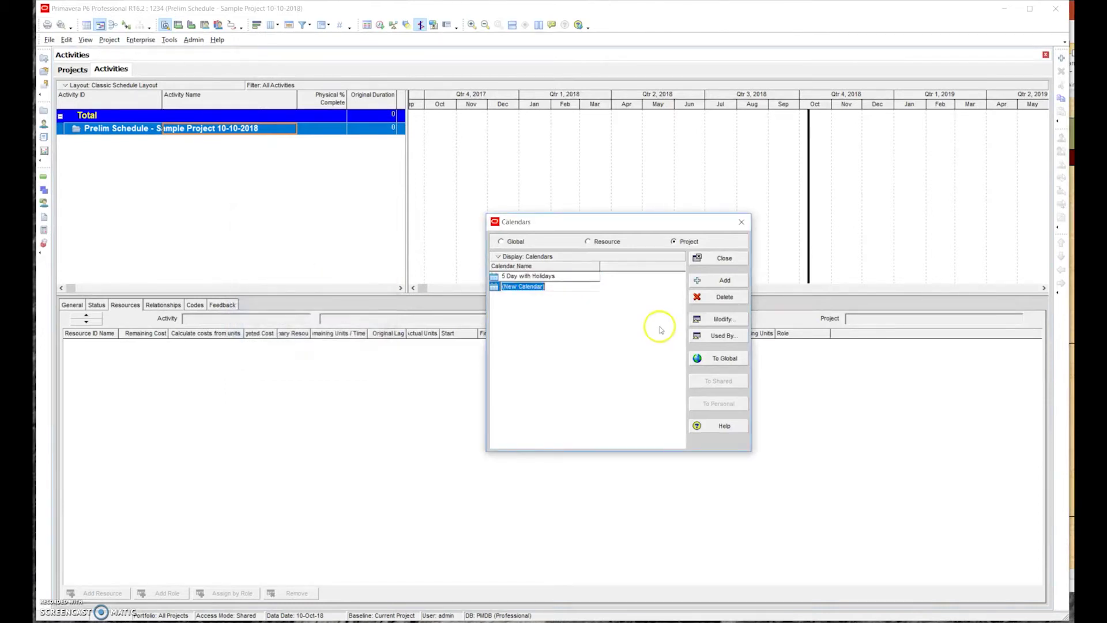
{"action": "type", "text": "ay with Holida"}
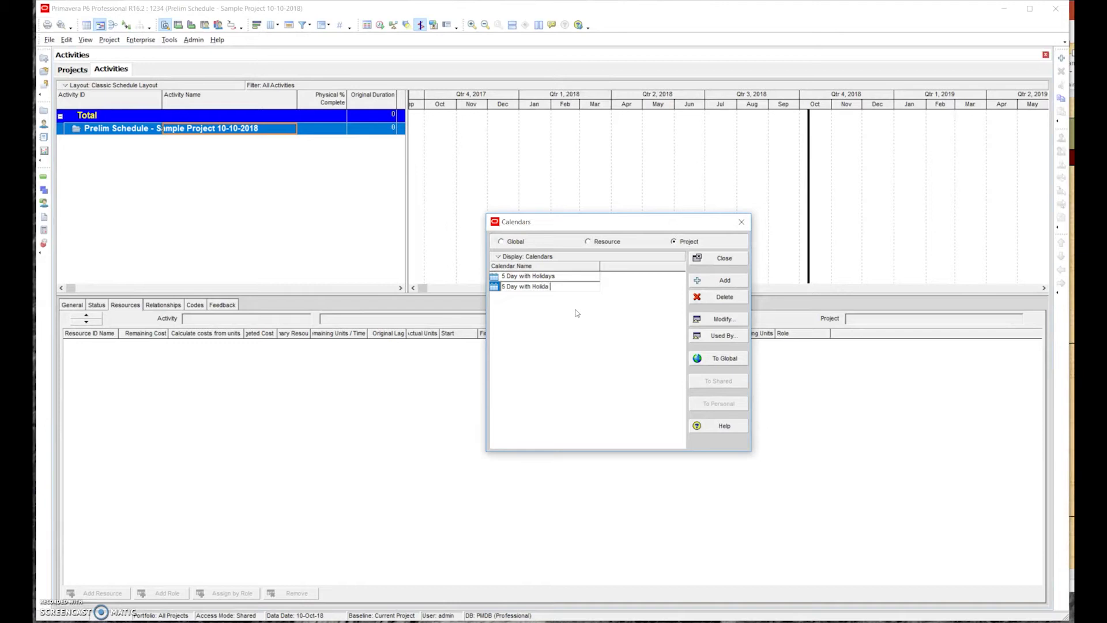
{"action": "type", "text": " & Weathe"}
{"action": "left_click", "coordinate": [546, 308]}
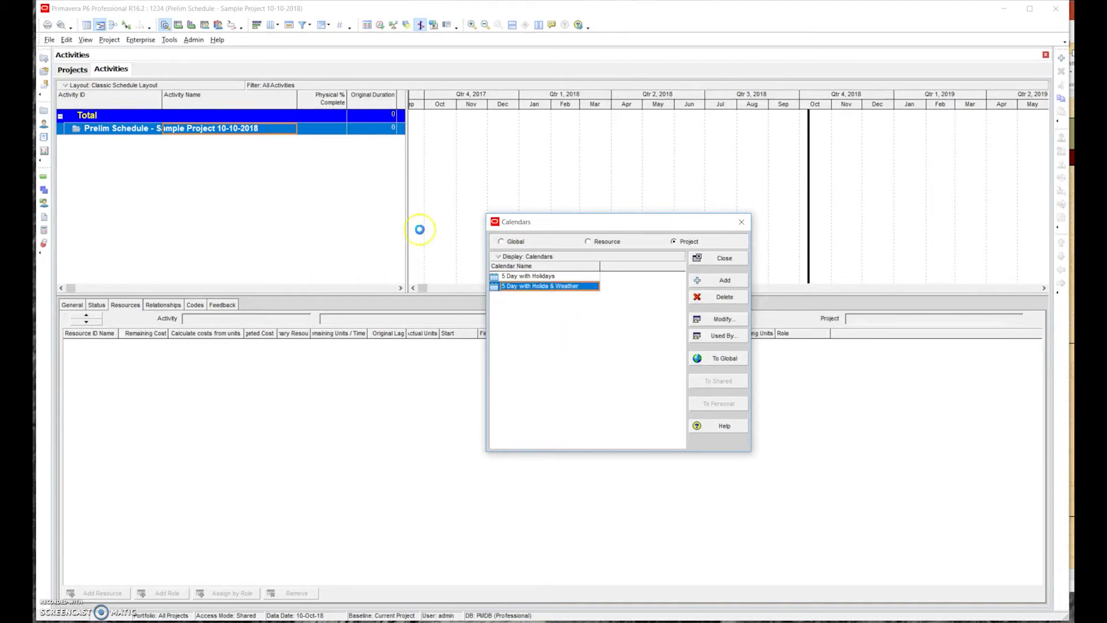
{"action": "left_click_drag", "start_coordinate": [502, 286], "coordinate": [546, 286]}
{"action": "left_click", "coordinate": [549, 287]}
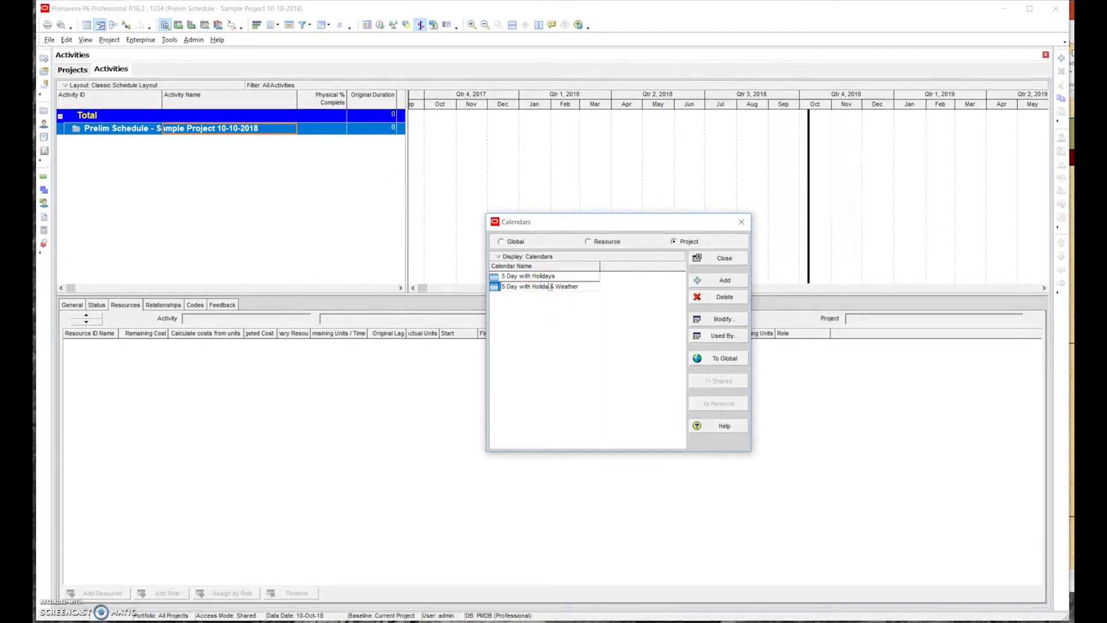
{"action": "type", "text": "y"}
{"action": "left_click", "coordinate": [570, 299]}
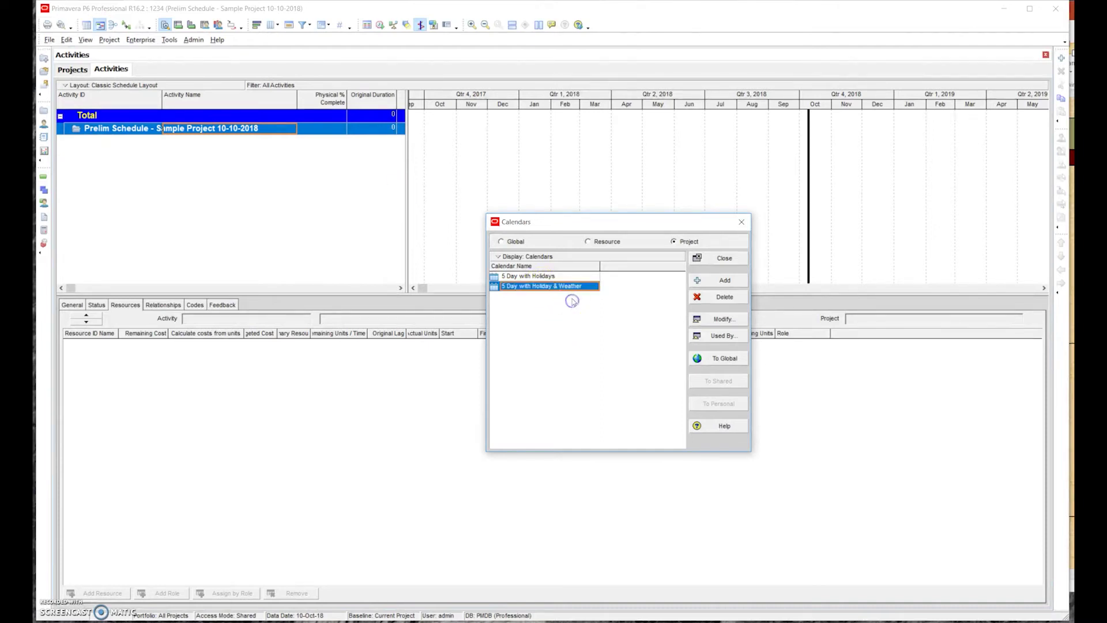
Open the "5 Day with Holiday & Weather" calendar for modification and review its standard weekly work hours
{"action": "left_click", "coordinate": [723, 319]}
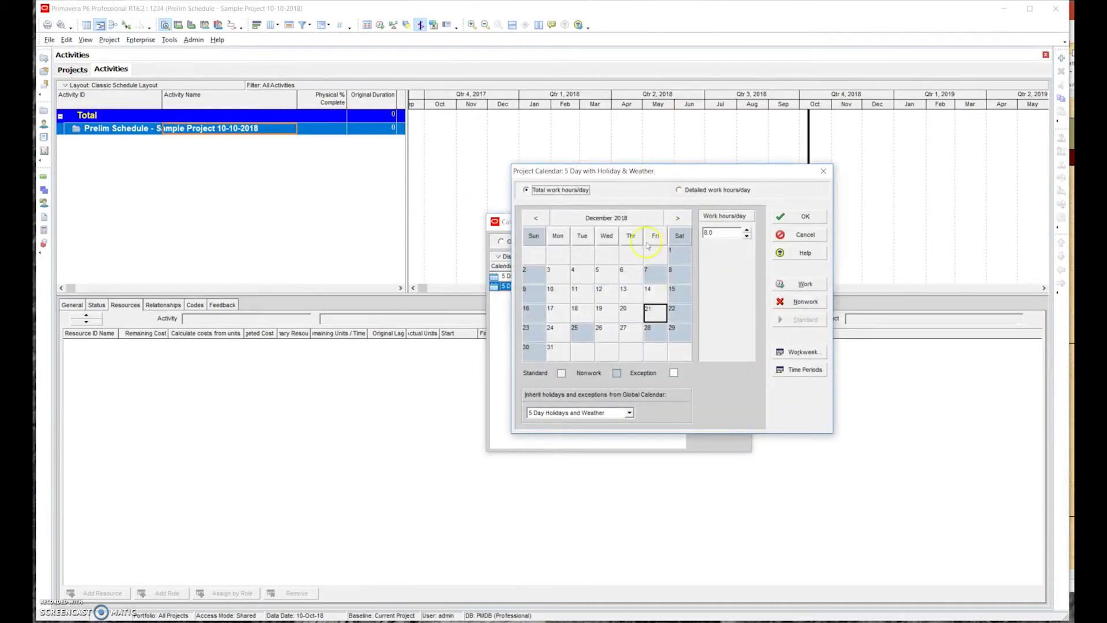
{"action": "left_click", "coordinate": [787, 352]}
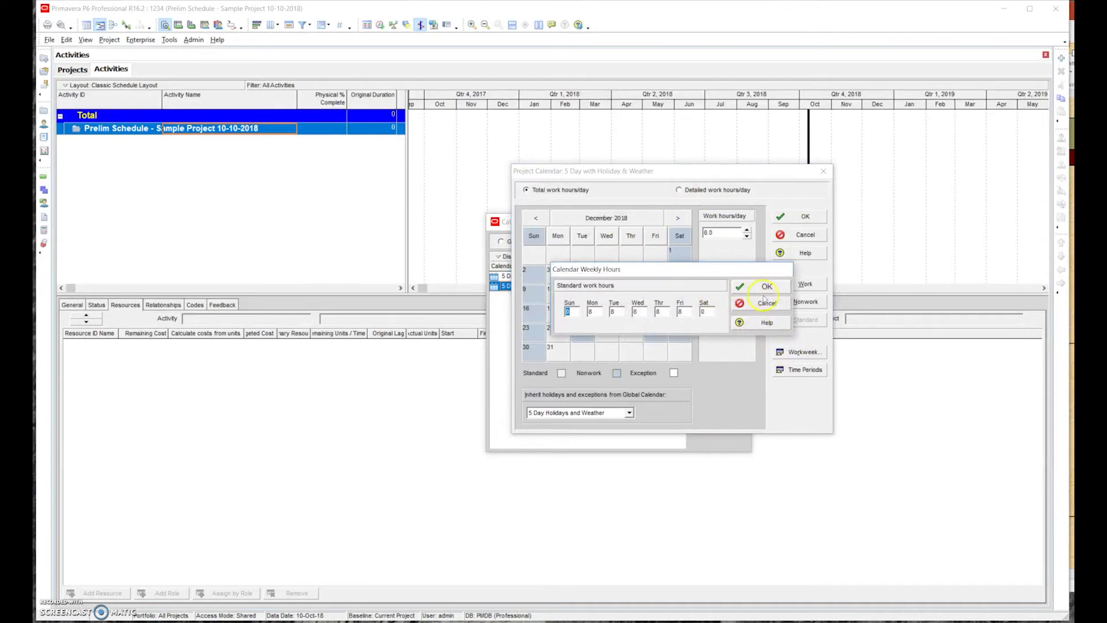
{"action": "left_click", "coordinate": [765, 304]}
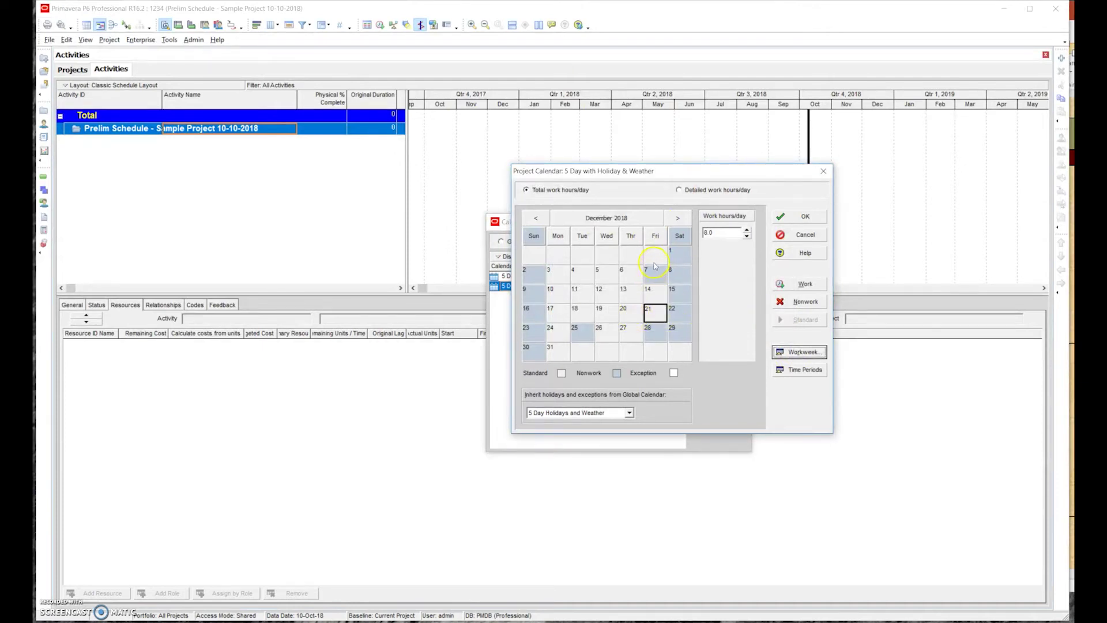
Mark December 24, 25 and 31, 2018 as nonwork days in the "5 Day with Holiday & Weather" calendar
{"action": "left_click", "coordinate": [582, 333]}
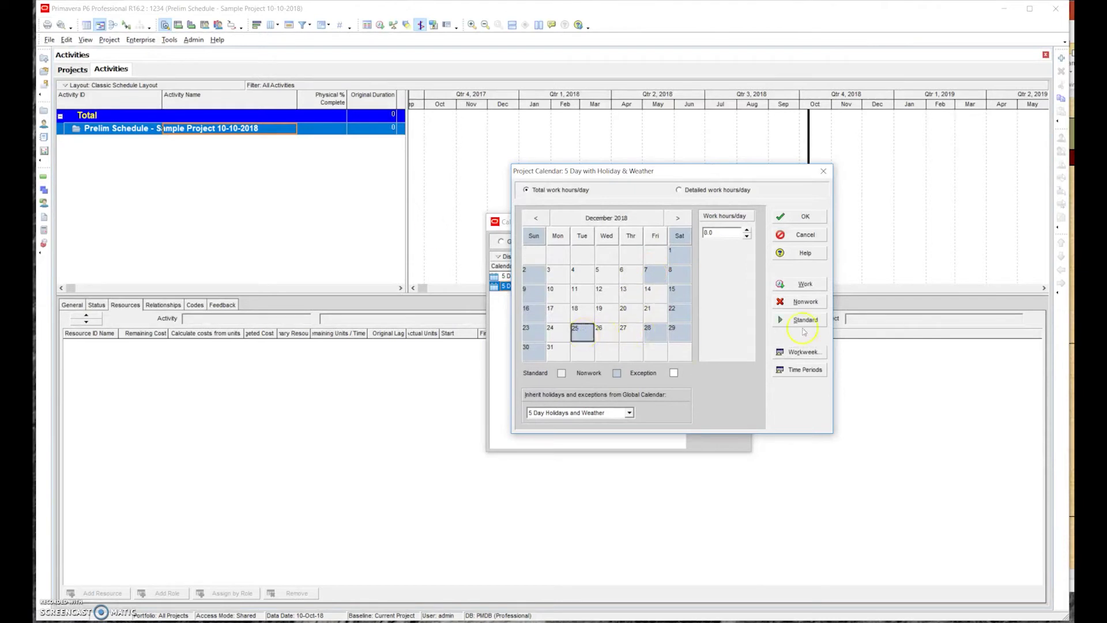
{"action": "left_click", "coordinate": [803, 303]}
{"action": "left_click", "coordinate": [558, 332]}
{"action": "left_click", "coordinate": [798, 305]}
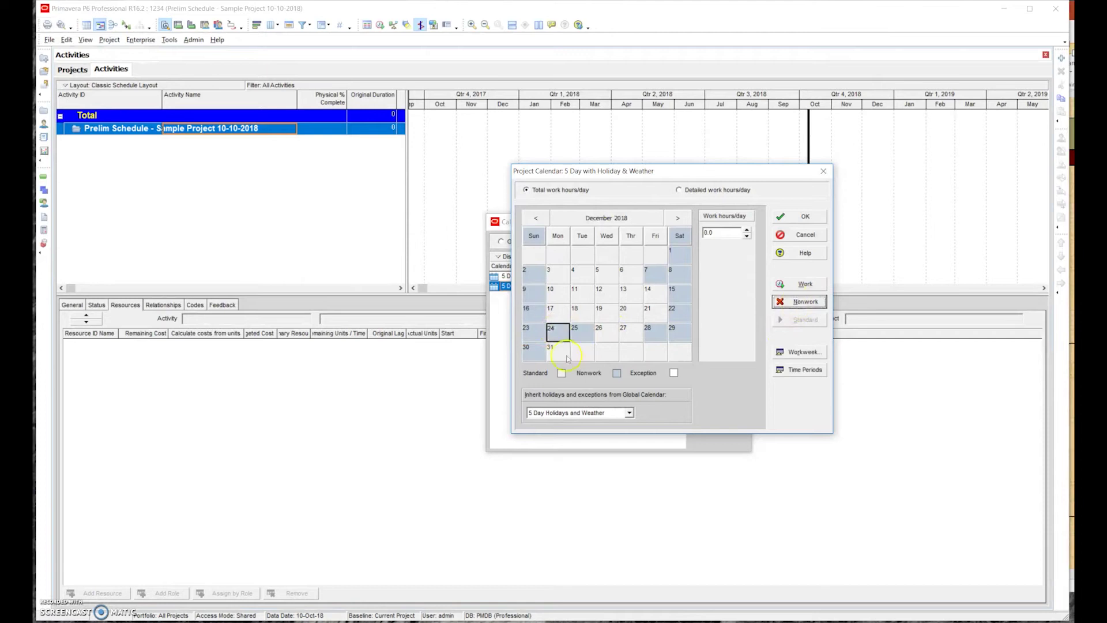
{"action": "left_click", "coordinate": [554, 352]}
{"action": "left_click", "coordinate": [778, 304]}
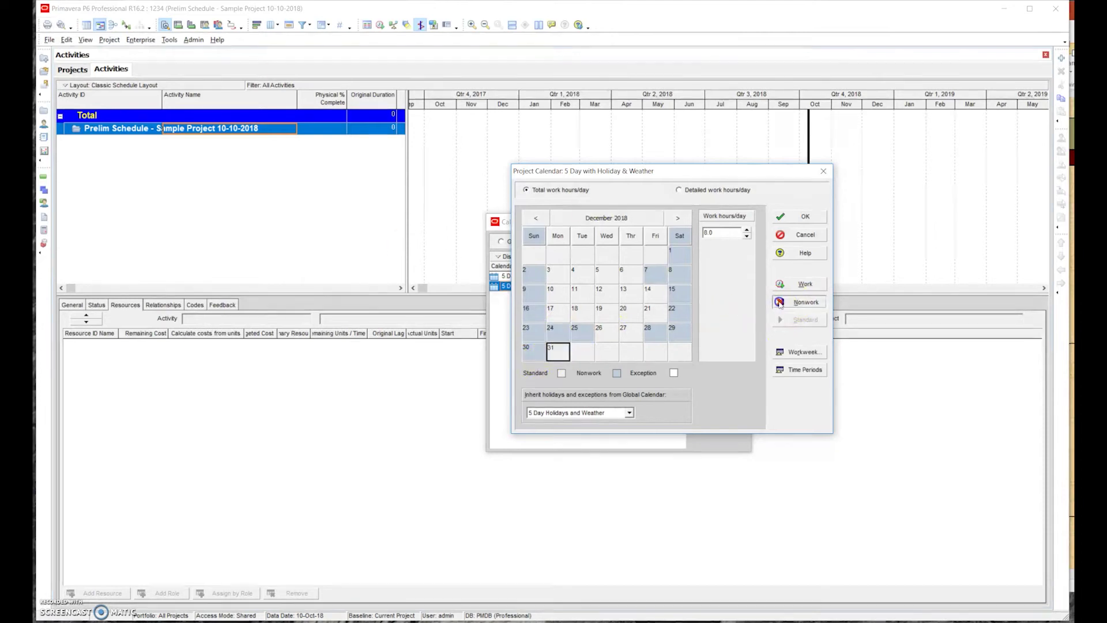
Change the weather days December 7 and 28, 2018 back to work days
{"action": "left_click", "coordinate": [660, 272]}
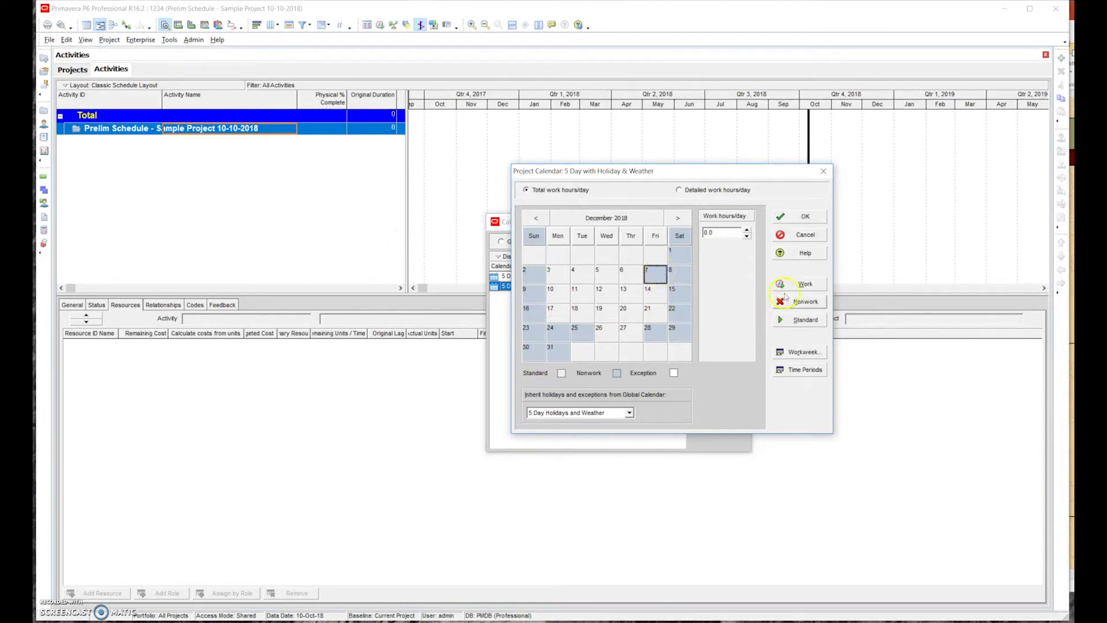
{"action": "left_click", "coordinate": [779, 286]}
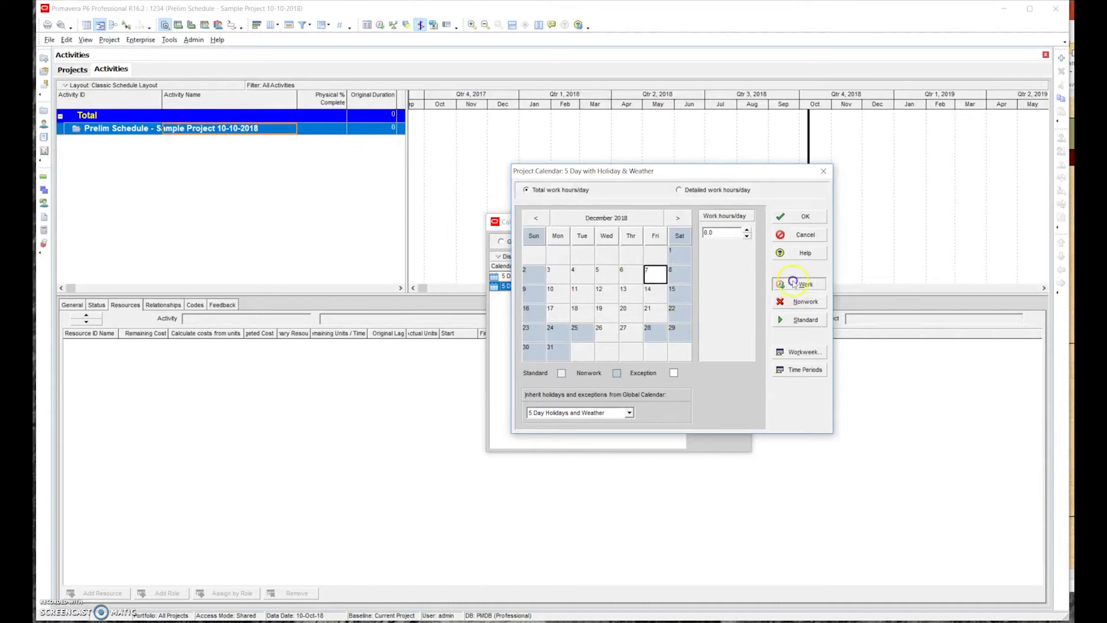
{"action": "left_click", "coordinate": [800, 318]}
{"action": "left_click", "coordinate": [649, 331]}
{"action": "left_click", "coordinate": [655, 276]}
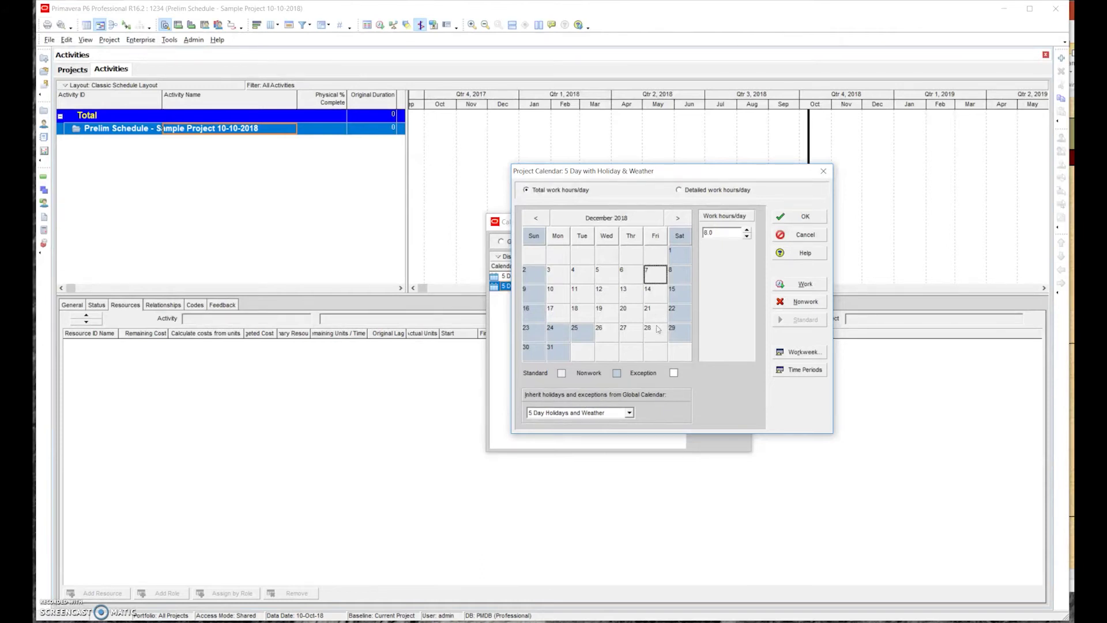
Mark the Fridays December 7, 14, 21 and 28, 2018 as nonwork weather days
{"action": "left_click", "coordinate": [656, 282]}
{"action": "left_click", "coordinate": [802, 301]}
{"action": "left_click", "coordinate": [646, 293]}
{"action": "left_click", "coordinate": [802, 301]}
{"action": "left_click", "coordinate": [661, 320]}
{"action": "left_click", "coordinate": [803, 301]}
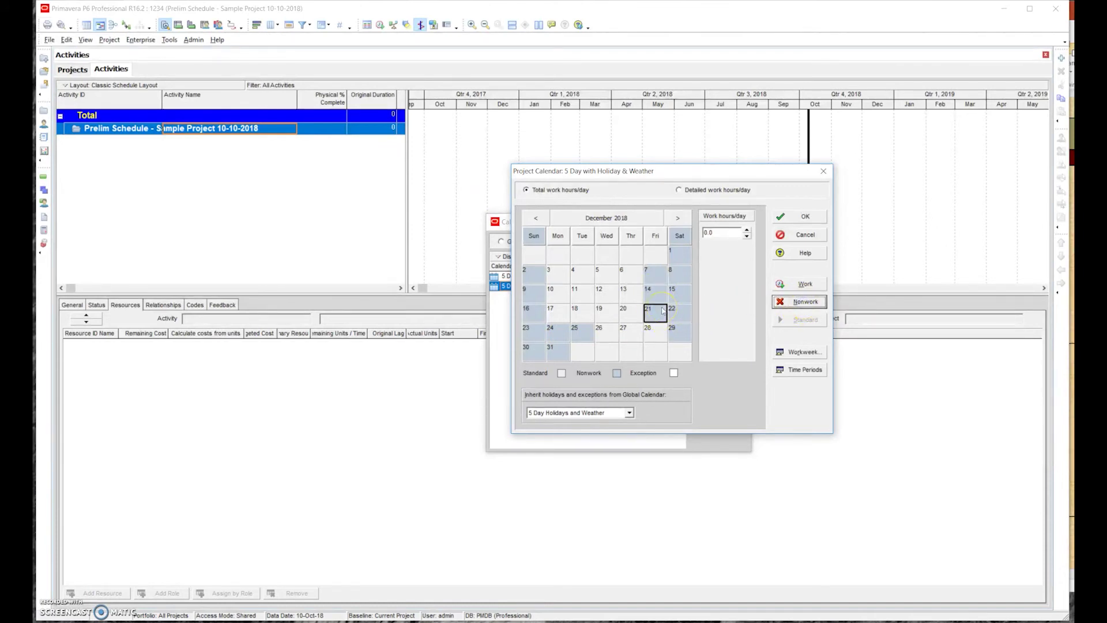
{"action": "left_click", "coordinate": [663, 338]}
{"action": "left_click", "coordinate": [806, 301]}
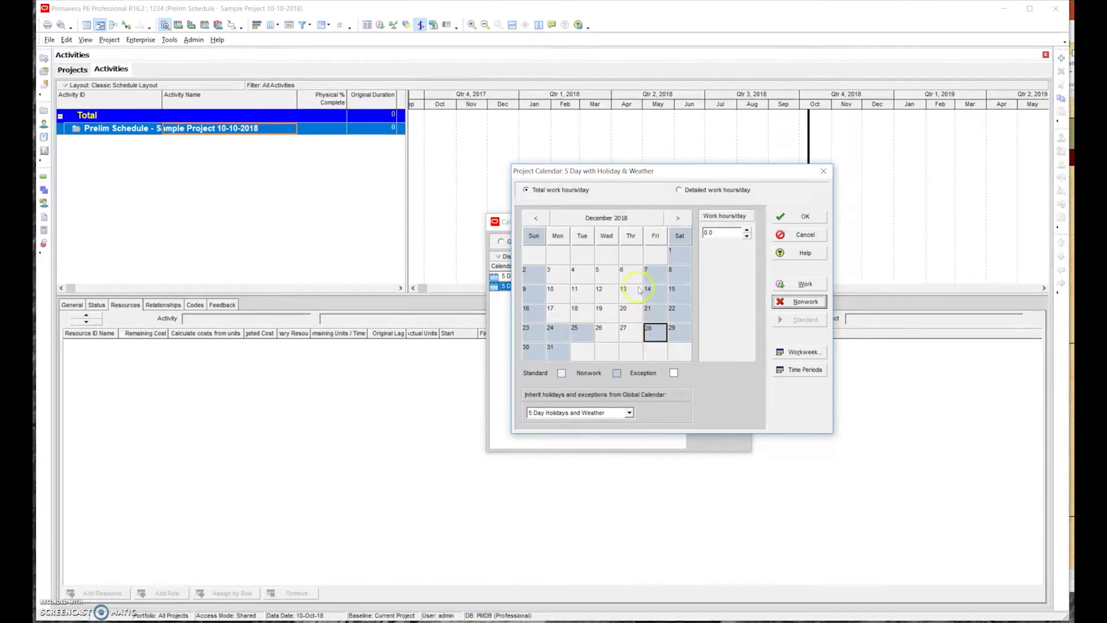
Mark Thursday, December 6, 2018 as an additional nonwork day, check January 2019, and save the calendar changes
{"action": "left_click", "coordinate": [632, 271]}
{"action": "left_click", "coordinate": [805, 301]}
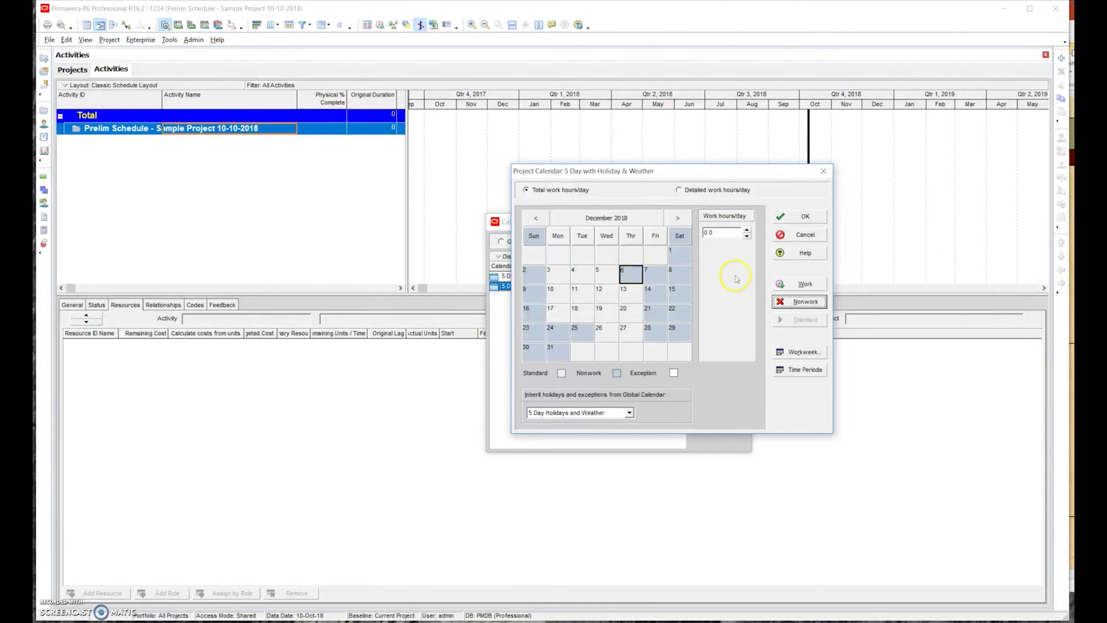
{"action": "left_click", "coordinate": [801, 301]}
{"action": "left_click", "coordinate": [679, 218]}
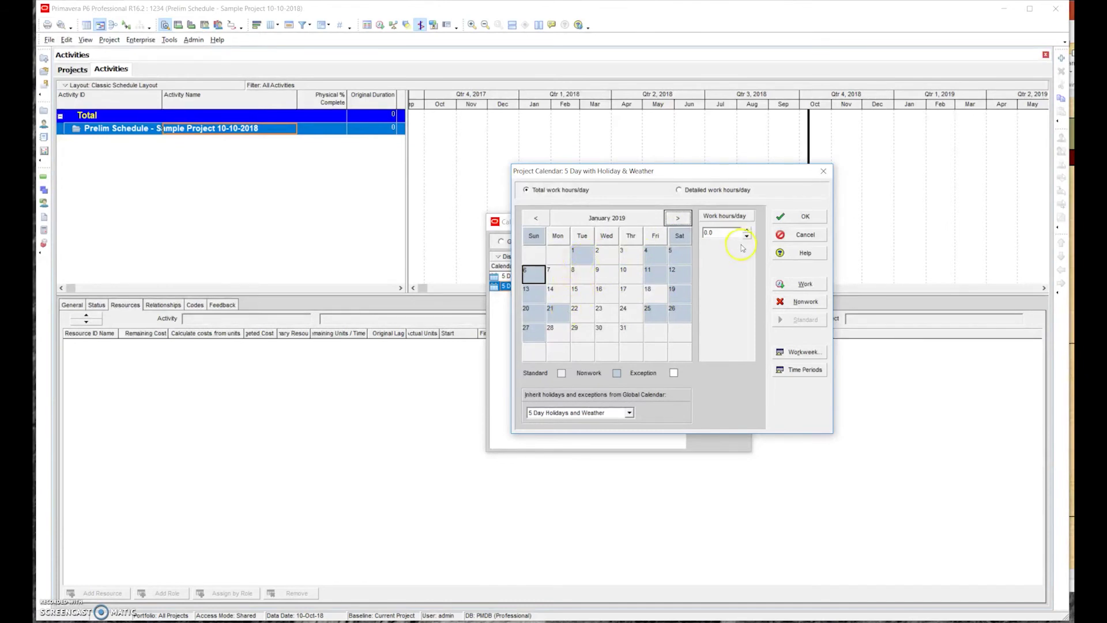
{"action": "left_click", "coordinate": [789, 218]}
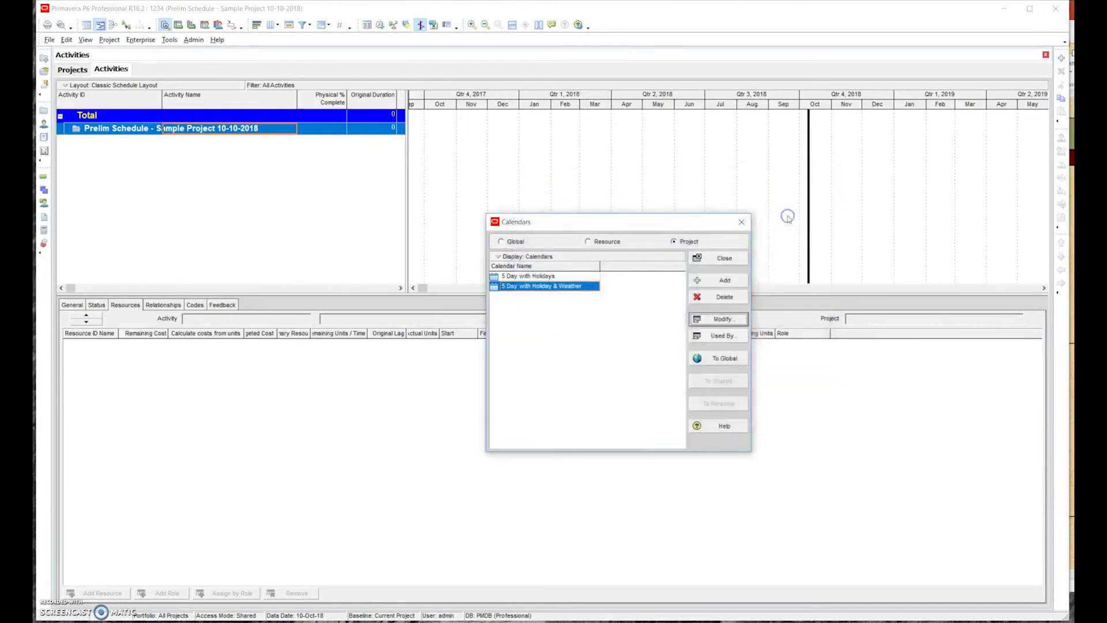
Add a project calendar copied from the global "7 Day" calendar and name it "7 Day"
{"action": "left_click", "coordinate": [728, 282]}
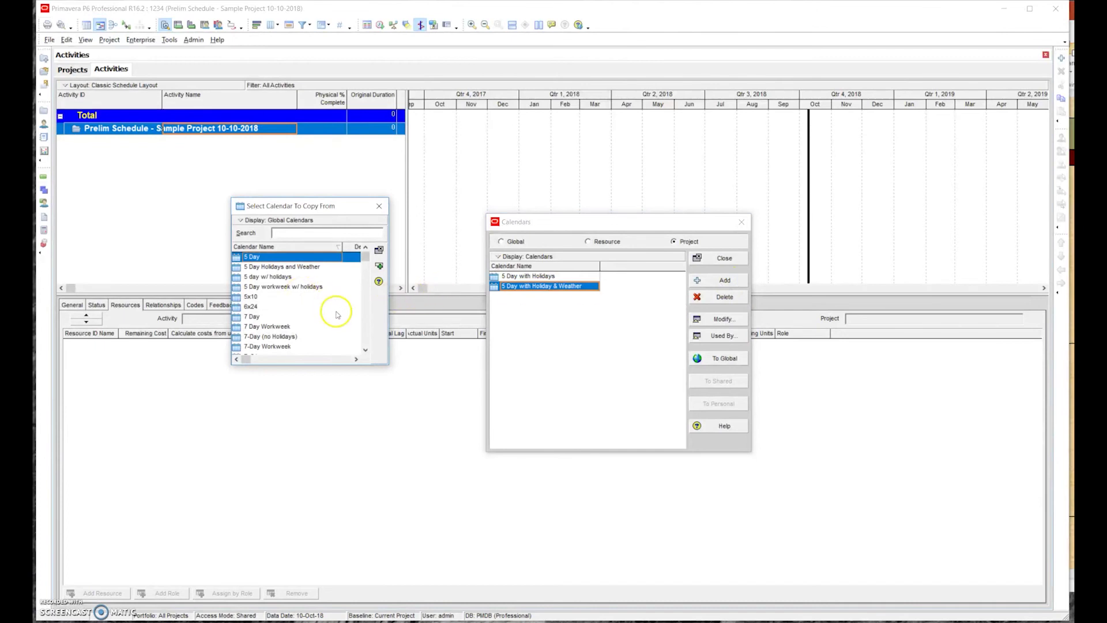
{"action": "left_click", "coordinate": [260, 317]}
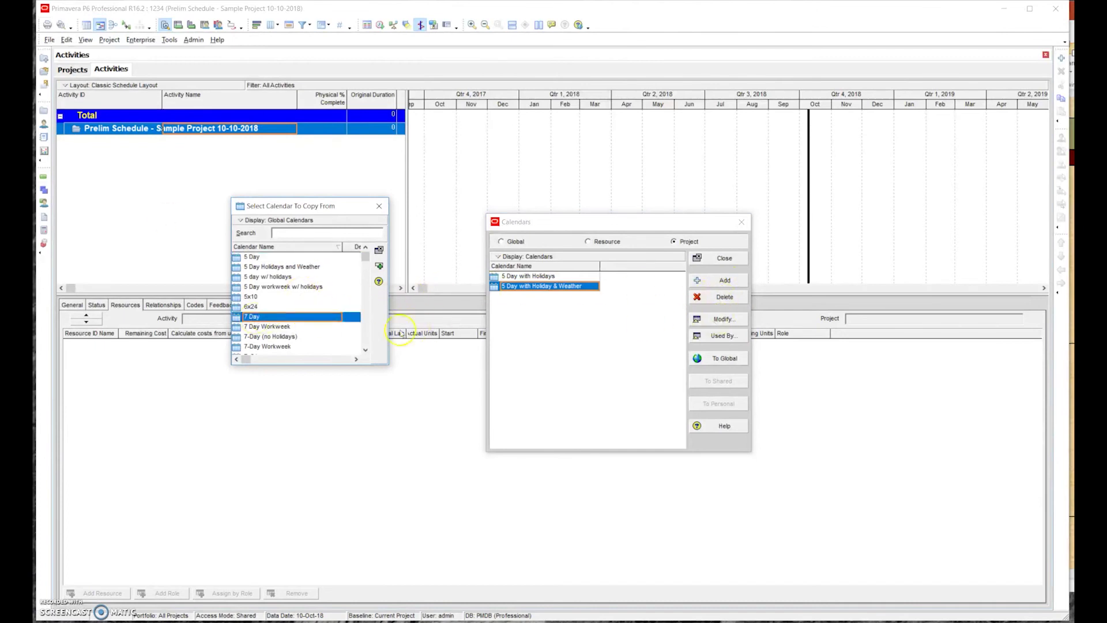
{"action": "double_click", "coordinate": [285, 317]}
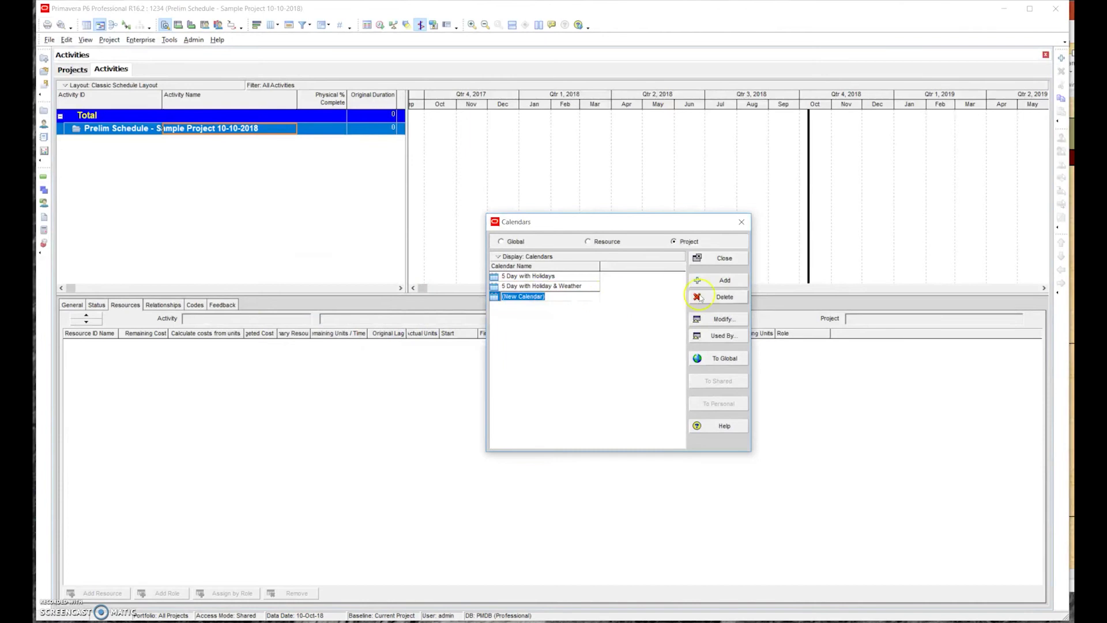
{"action": "type", "text": "7 Day"}
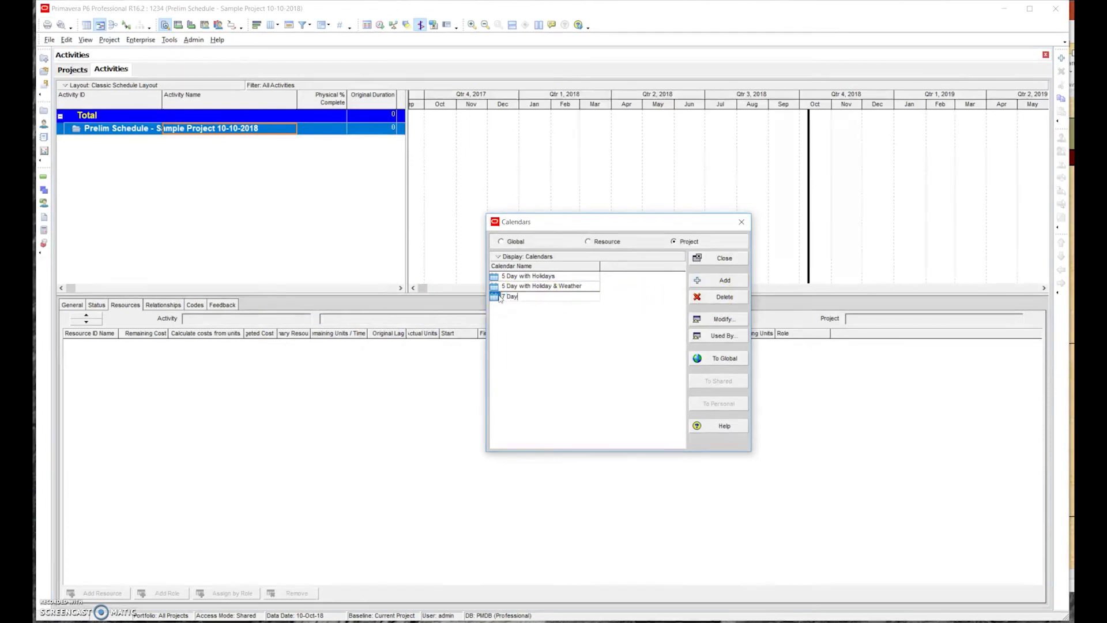
{"action": "left_click", "coordinate": [542, 326]}
Open the "7 Day" calendar for modification and examine the months from December 2018 onward for nonwork days
{"action": "left_click", "coordinate": [724, 319]}
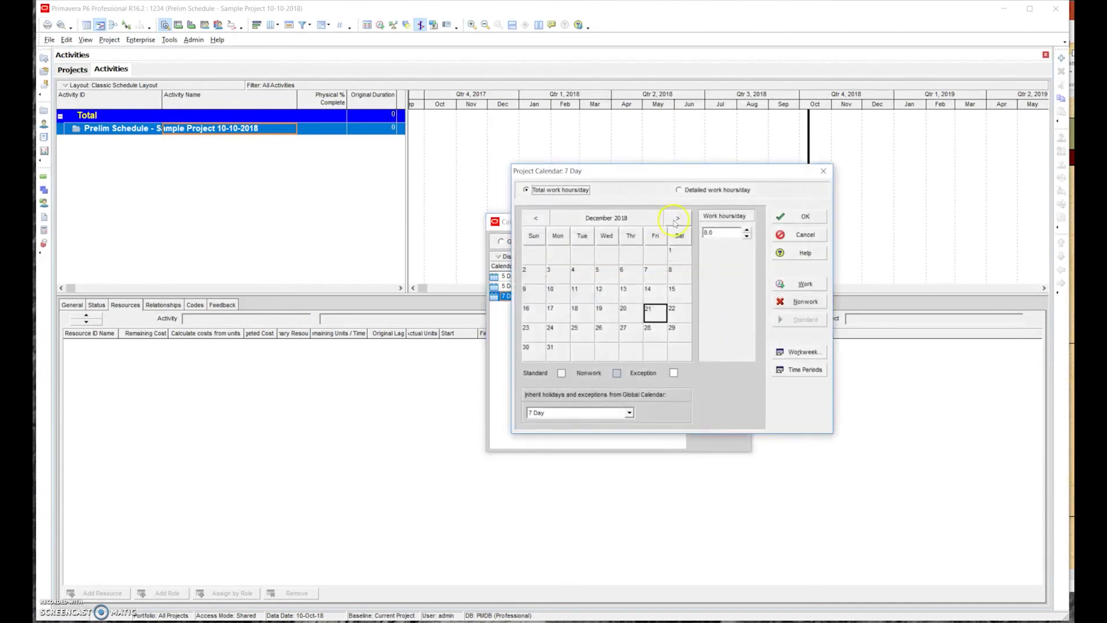
{"action": "left_click_drag", "start_coordinate": [628, 175], "coordinate": [744, 172]}
{"action": "left_click", "coordinate": [678, 199]}
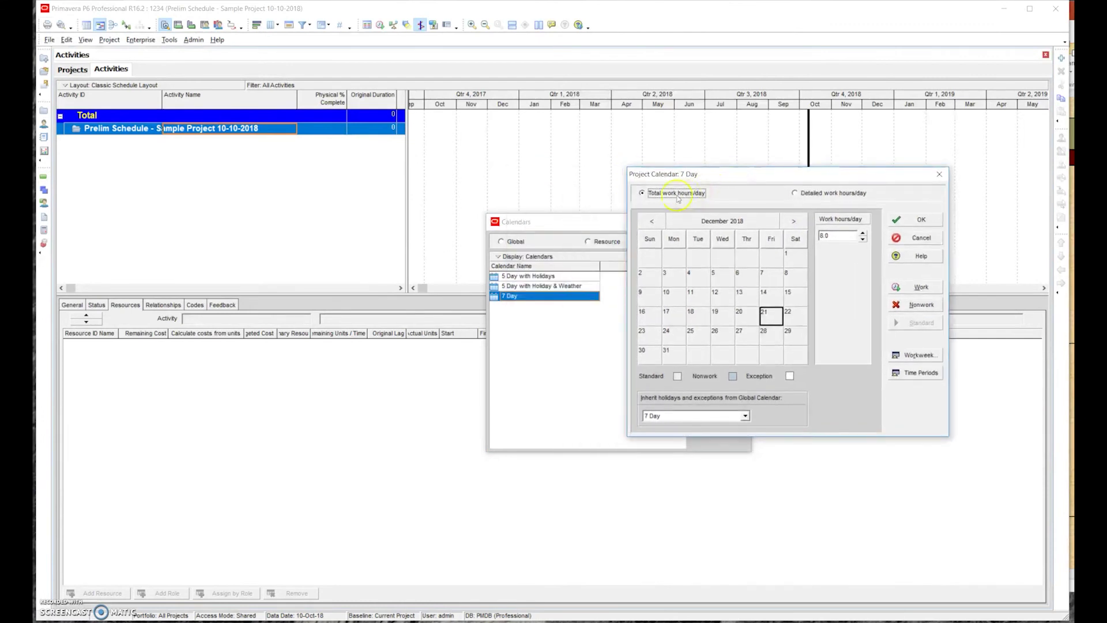
{"action": "left_click", "coordinate": [797, 300]}
{"action": "left_click", "coordinate": [795, 222]}
{"action": "left_click", "coordinate": [795, 222]}
{"action": "left_click", "coordinate": [795, 222]}
{"action": "left_click", "coordinate": [654, 222]}
{"action": "left_click", "coordinate": [653, 221]}
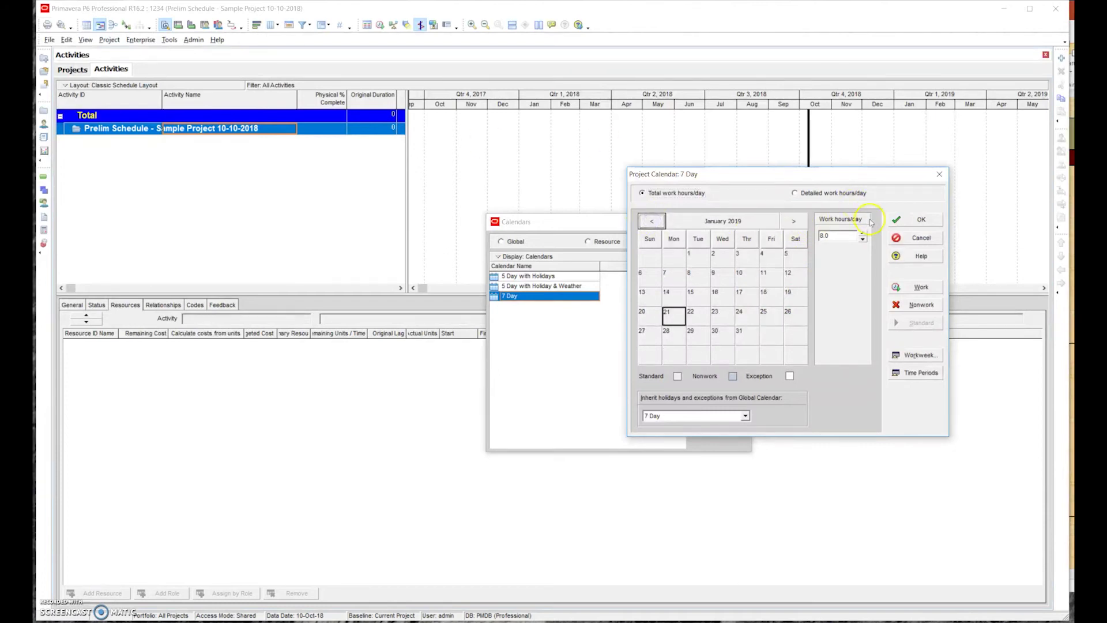
Review the standard weekly work hours of the "7 Day" calendar and accept the calendar
{"action": "left_click", "coordinate": [920, 355]}
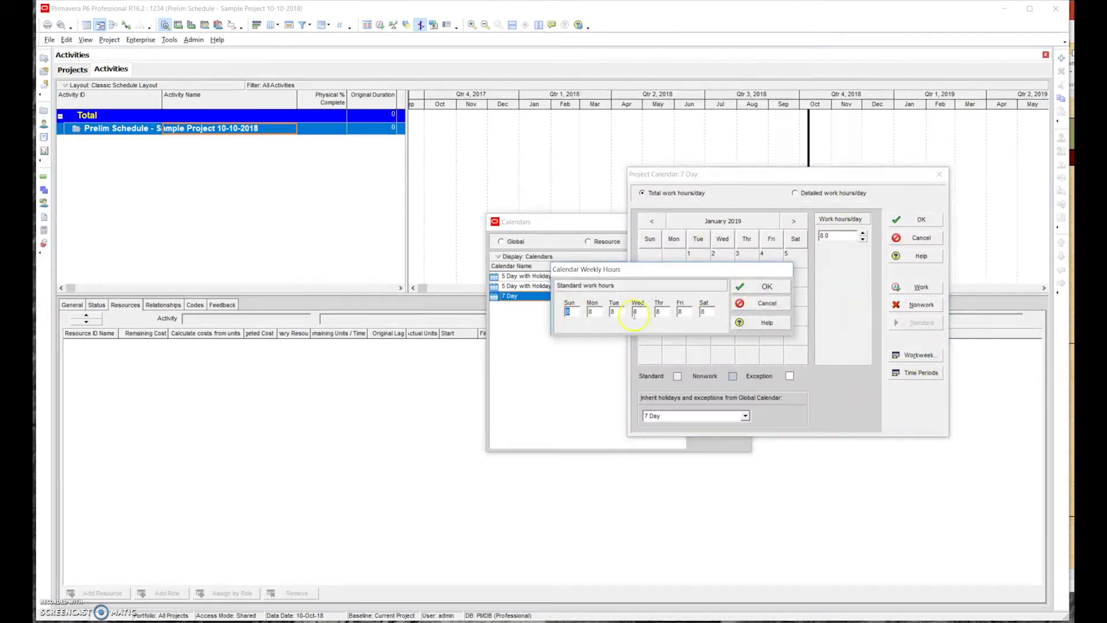
{"action": "left_click", "coordinate": [767, 287]}
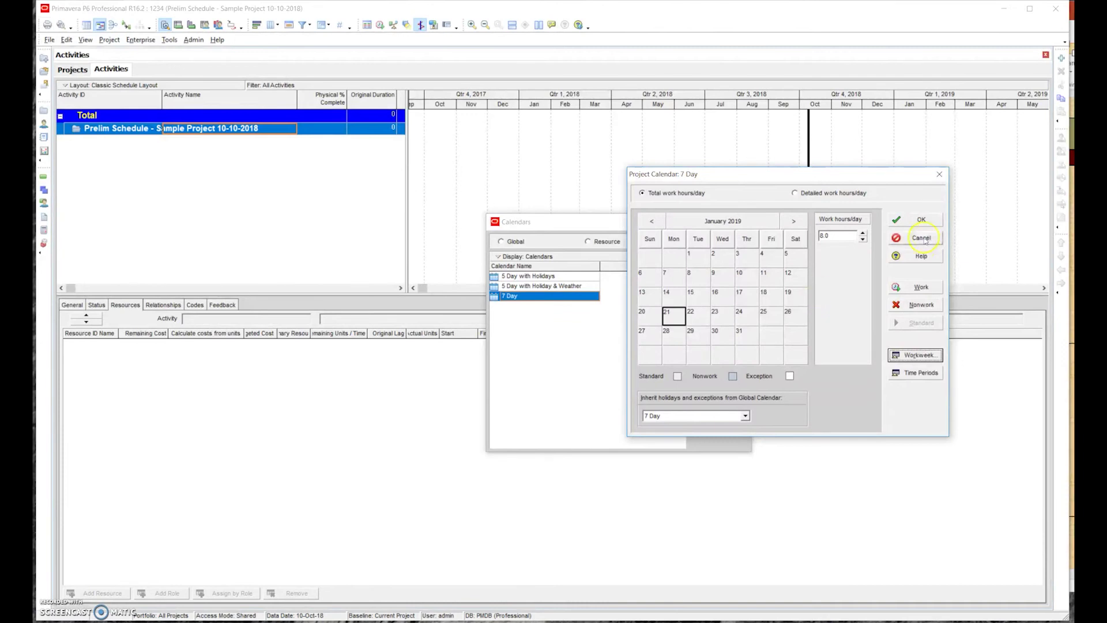
{"action": "left_click", "coordinate": [920, 219]}
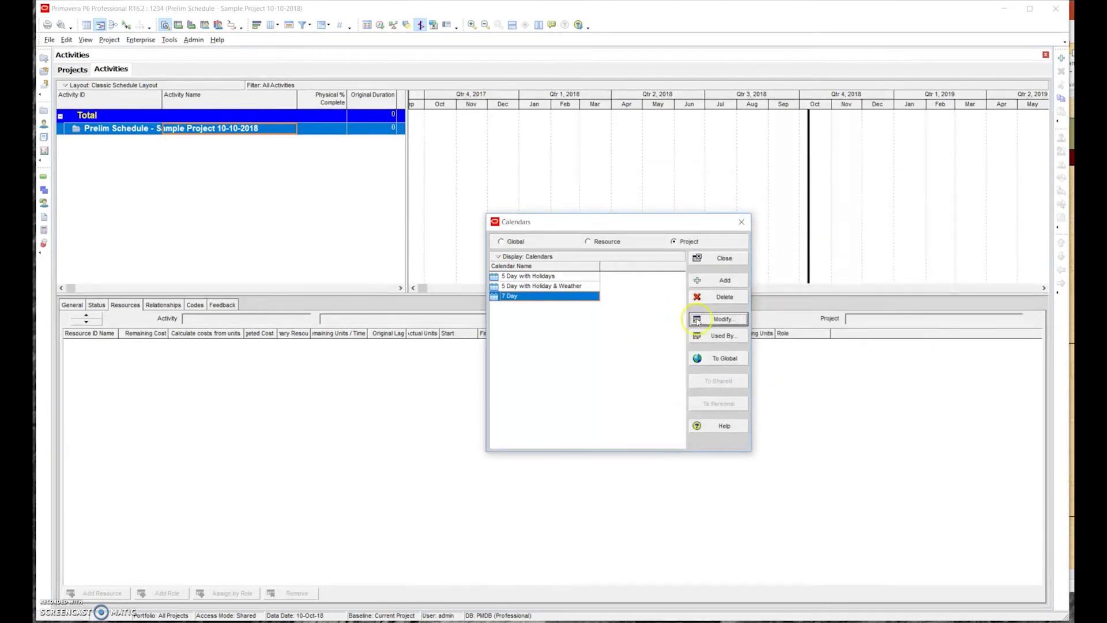
Add a project calendar copied from the global "5 Day Holidays and Weather" calendar and name it "Asphalt Calendar"
{"action": "left_click", "coordinate": [727, 282]}
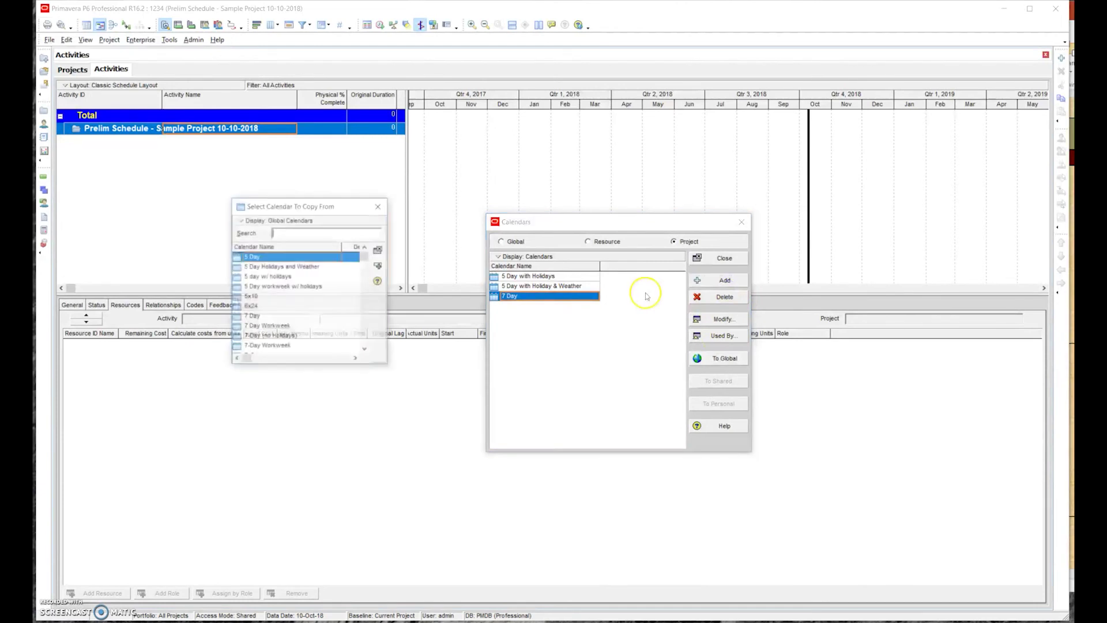
{"action": "left_click", "coordinate": [368, 346]}
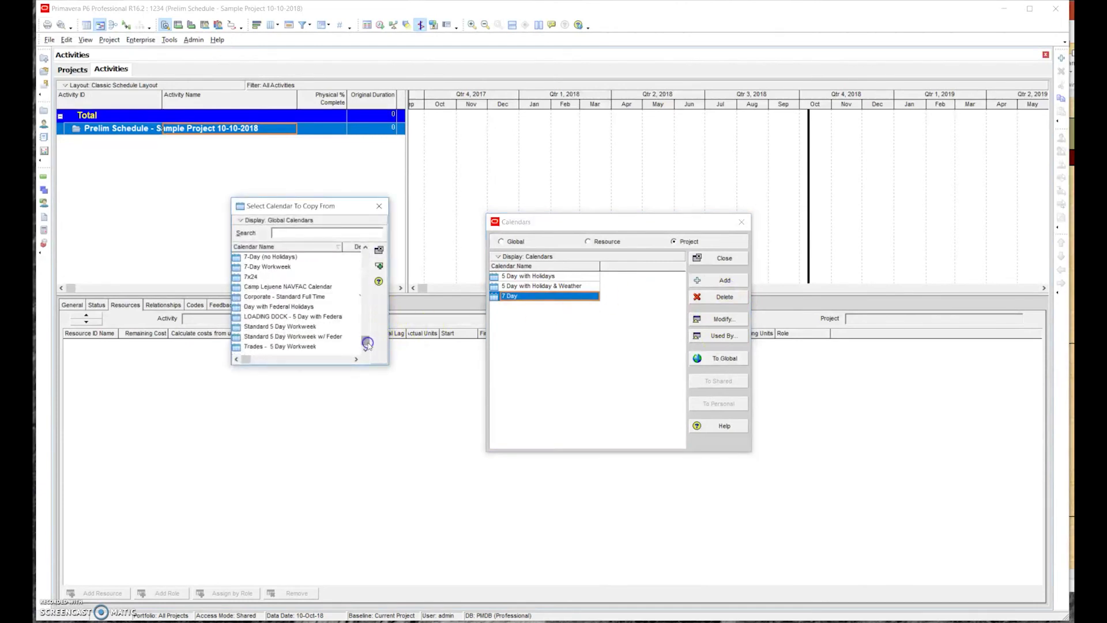
{"action": "left_click_drag", "start_coordinate": [368, 342], "coordinate": [375, 243]}
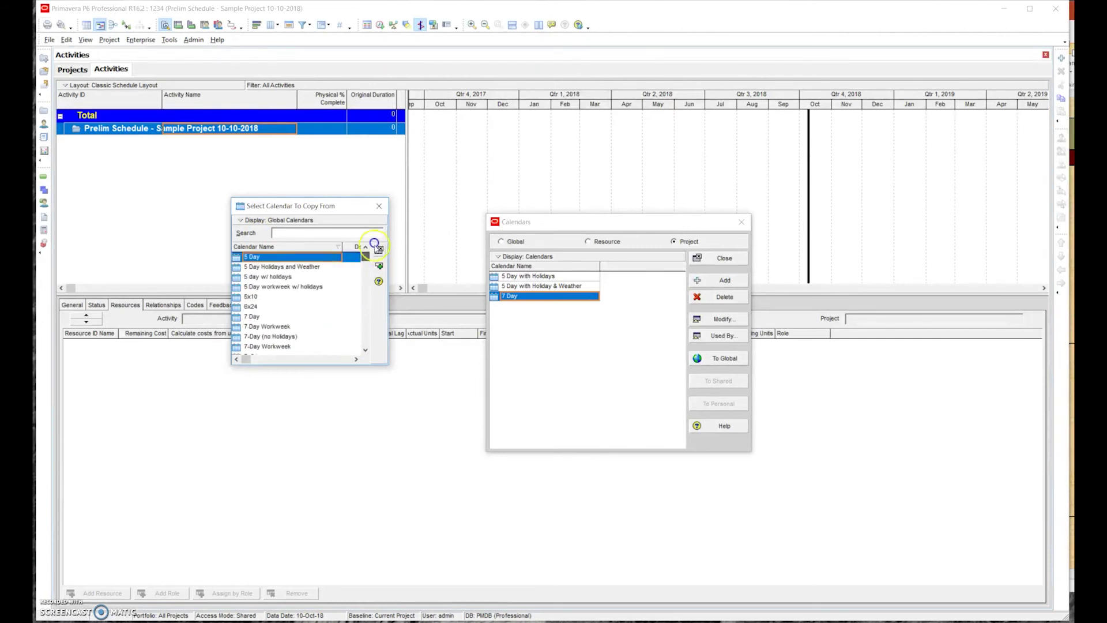
{"action": "double_click", "coordinate": [293, 271]}
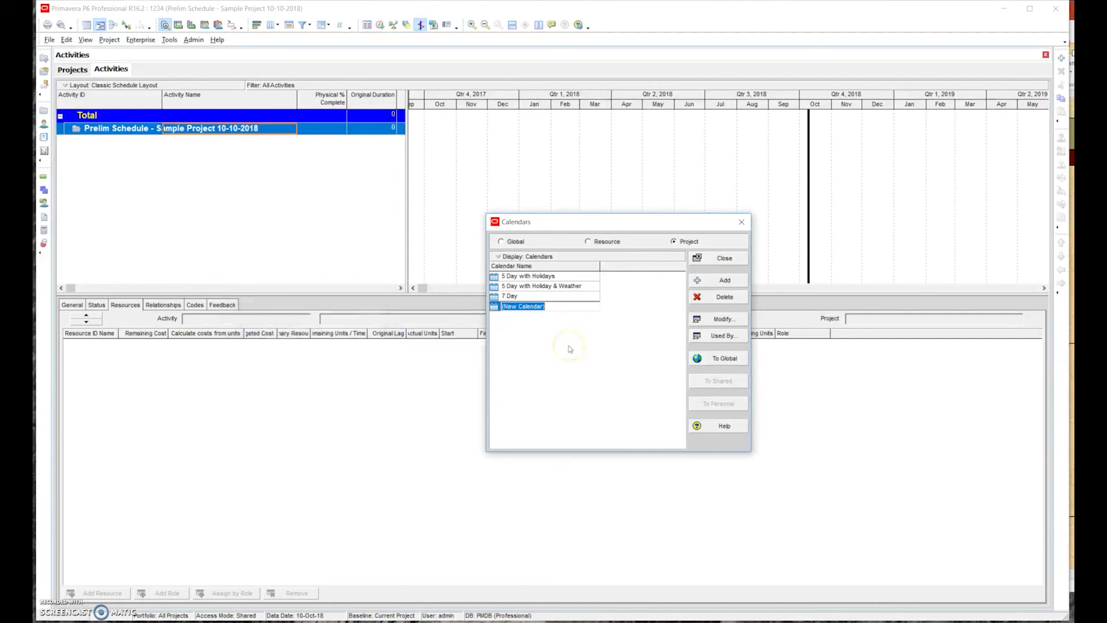
{"action": "type", "text": "Aso"}
{"action": "type", "text": "halt"}
{"action": "left_click", "coordinate": [570, 349]}
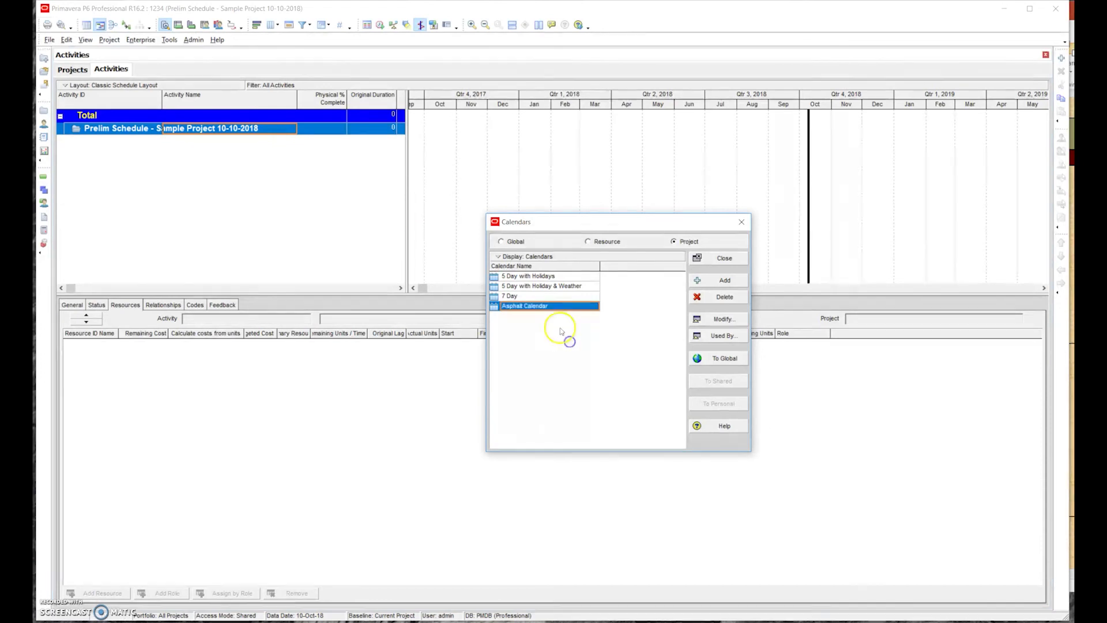
Open the "Asphalt Calendar" for modification and mark November 15 to 30, 2018 as nonwork
{"action": "left_click", "coordinate": [724, 326]}
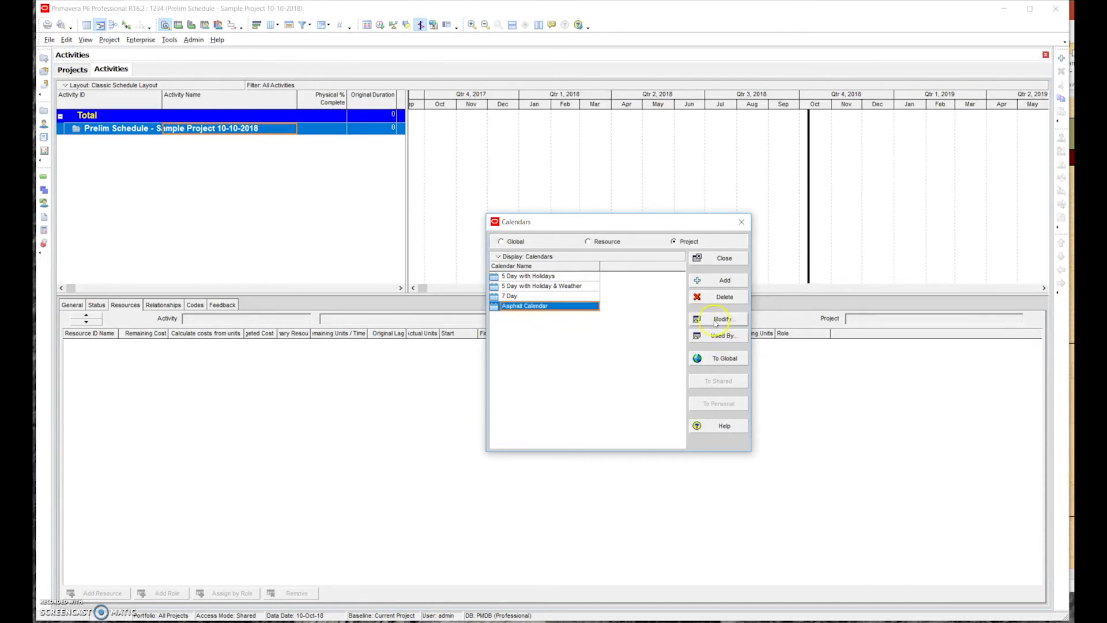
{"action": "left_click", "coordinate": [716, 323]}
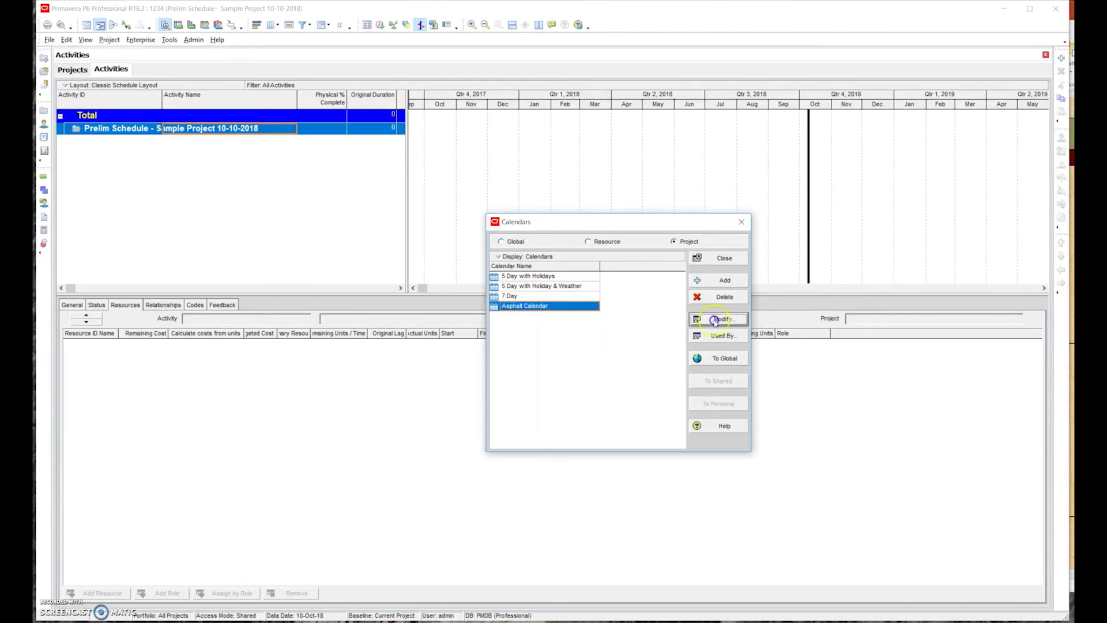
{"action": "left_click_drag", "start_coordinate": [653, 174], "coordinate": [697, 177]}
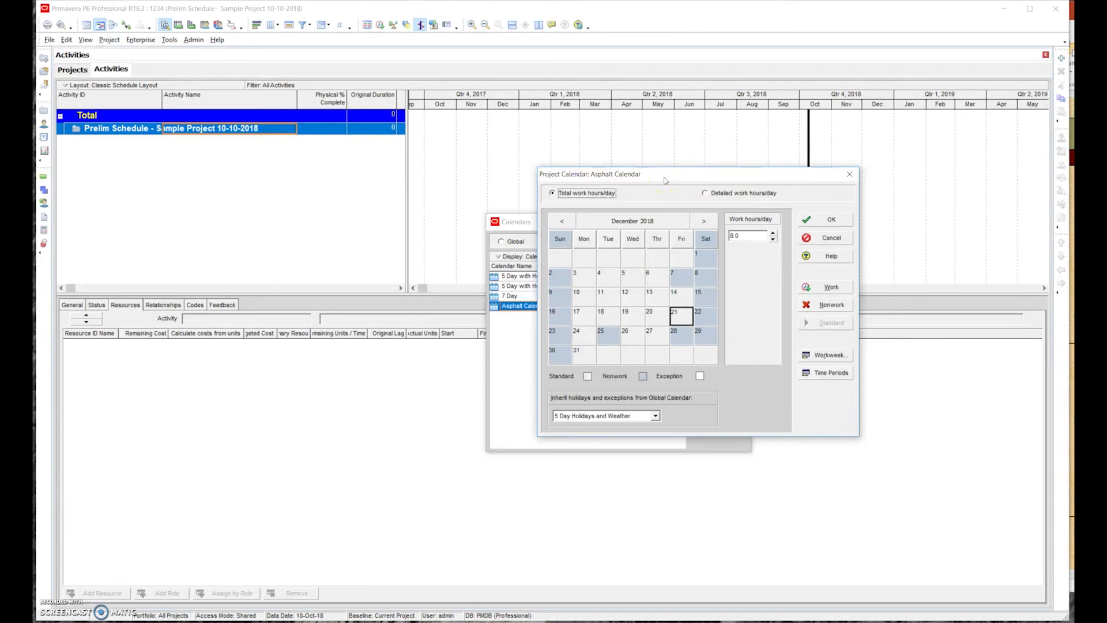
{"action": "left_click", "coordinate": [563, 222]}
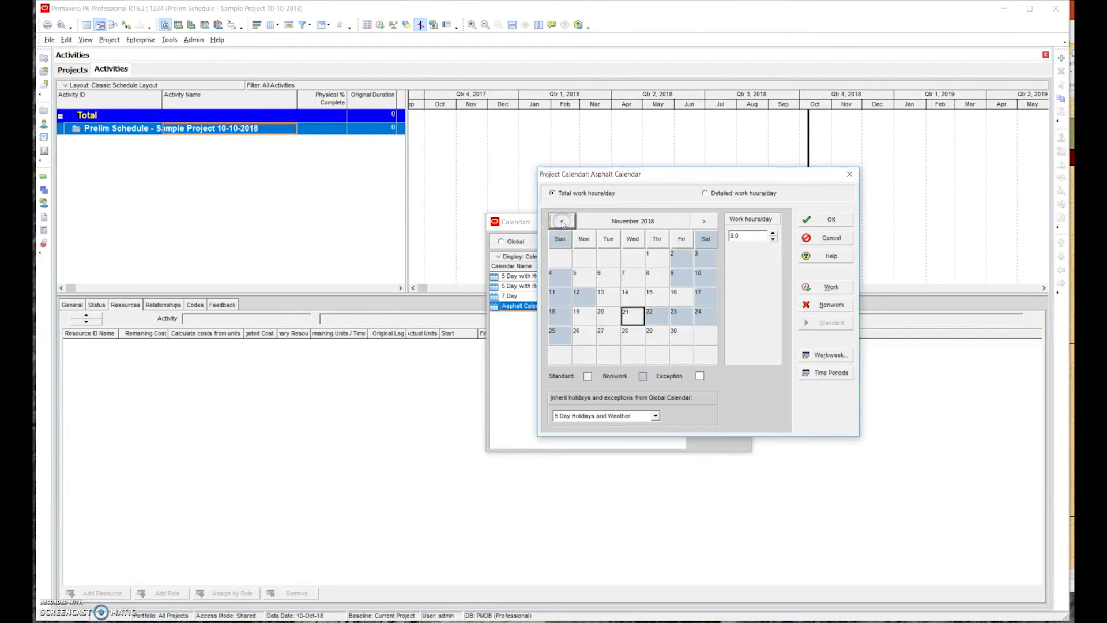
{"action": "left_click", "coordinate": [653, 298]}
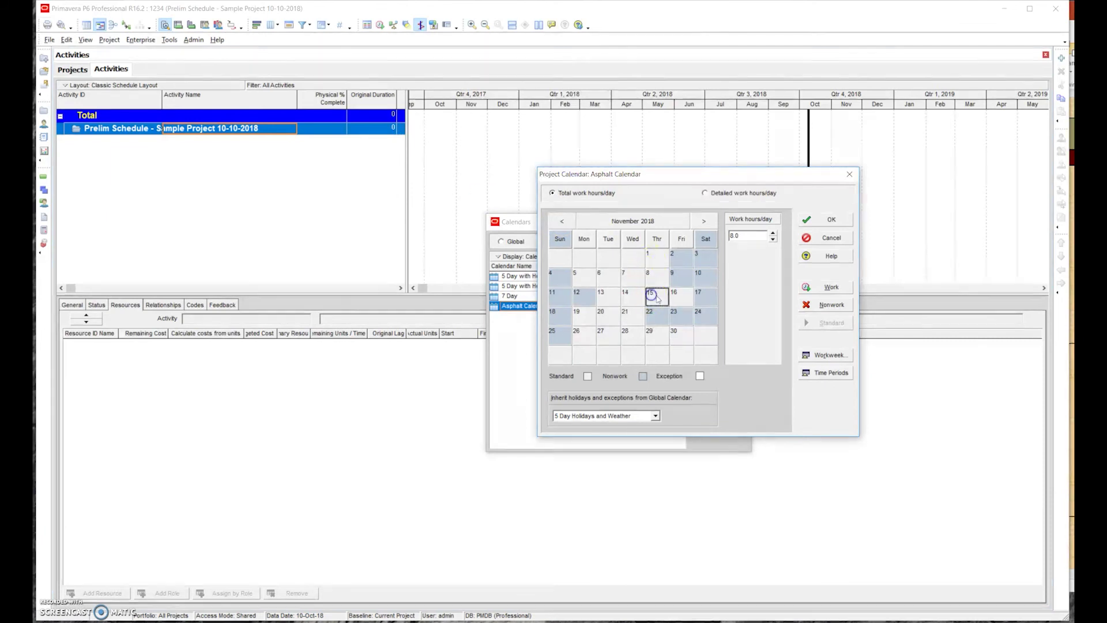
{"action": "left_click", "coordinate": [683, 343], "text": "shift"}
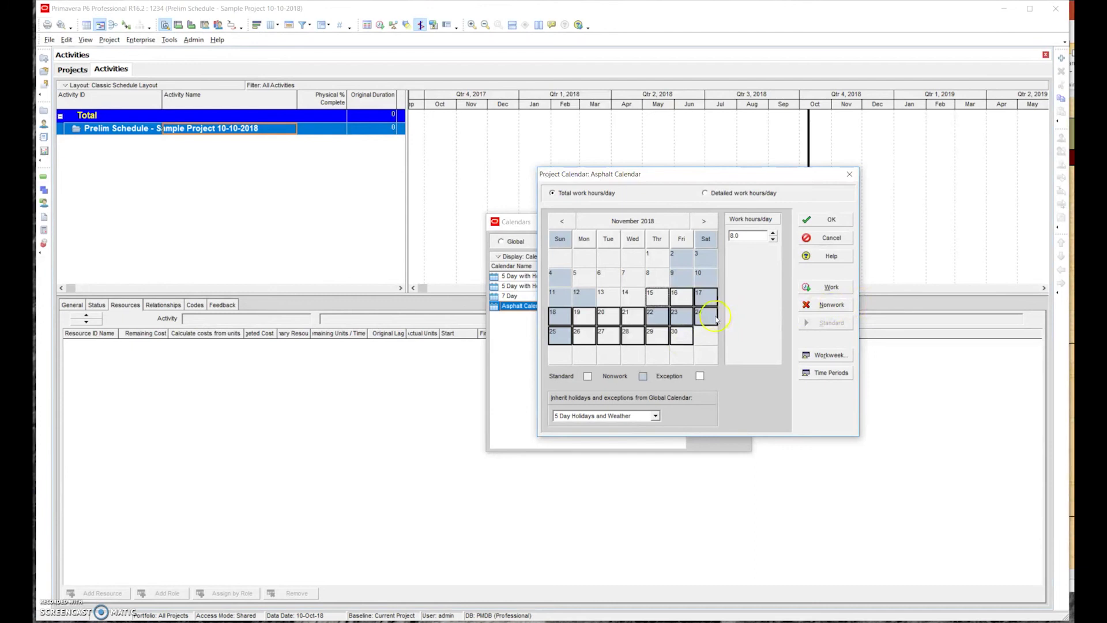
{"action": "left_click", "coordinate": [656, 298]}
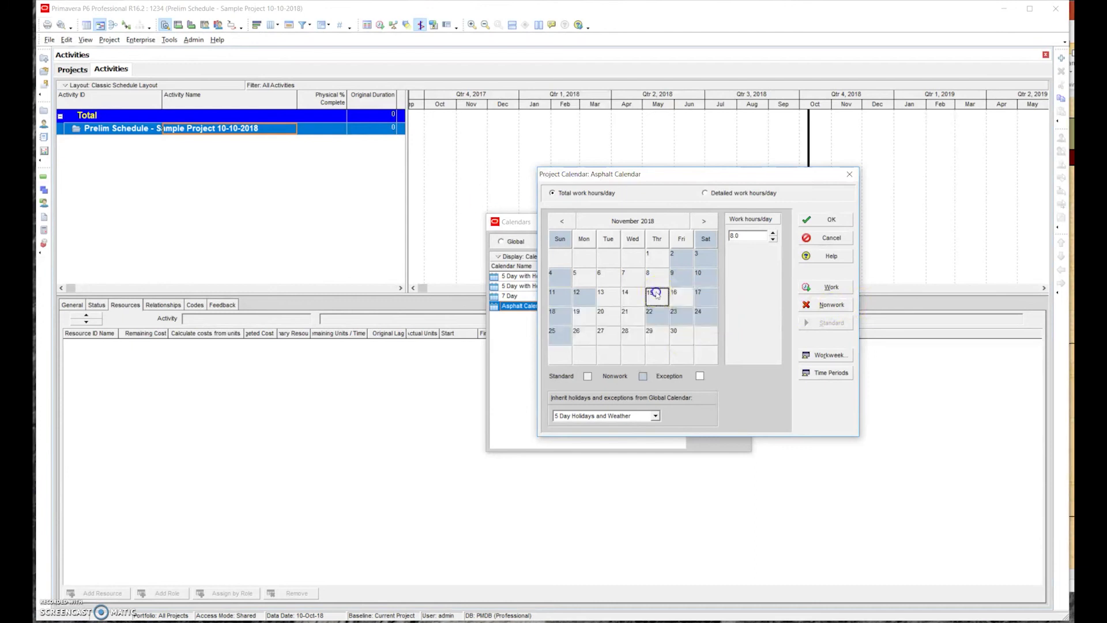
{"action": "left_click", "coordinate": [679, 338], "text": "shift"}
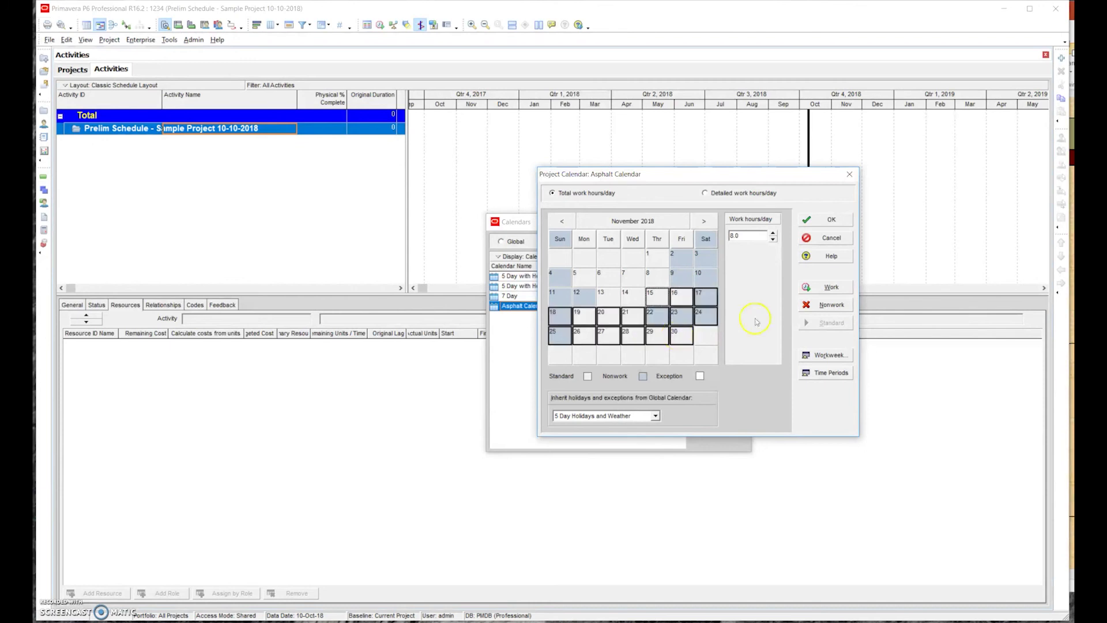
{"action": "left_click", "coordinate": [832, 305]}
Mark December 3 to 31, 2018 and all of January 2019 as nonwork in the asphalt calendar
{"action": "left_click", "coordinate": [705, 222]}
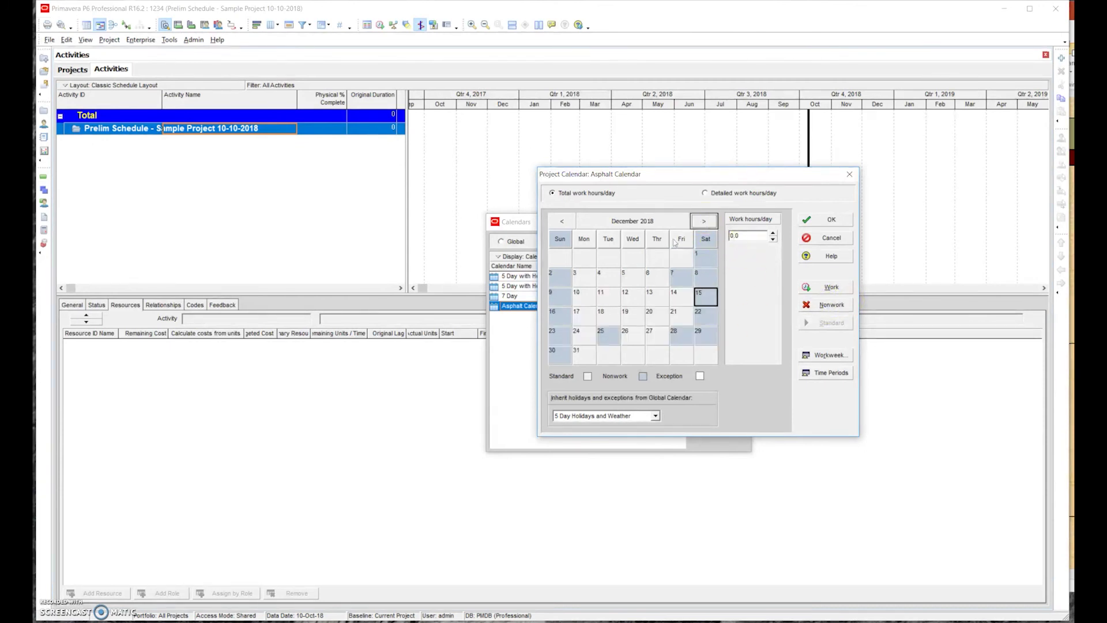
{"action": "left_click", "coordinate": [584, 277]}
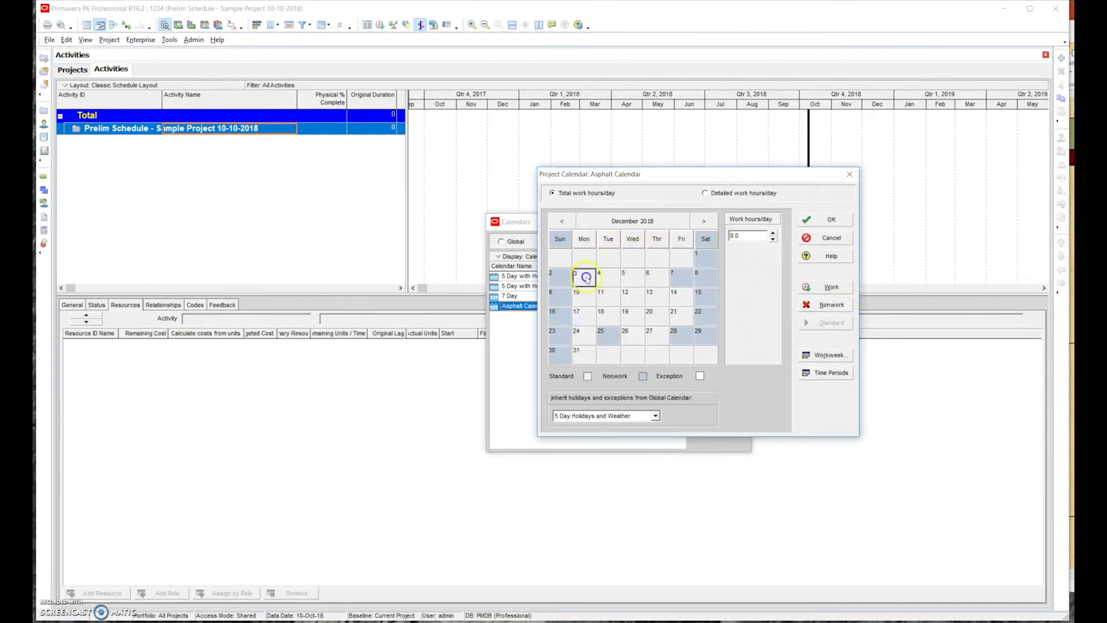
{"action": "left_click", "coordinate": [583, 354], "text": "shift"}
{"action": "left_click", "coordinate": [831, 304]}
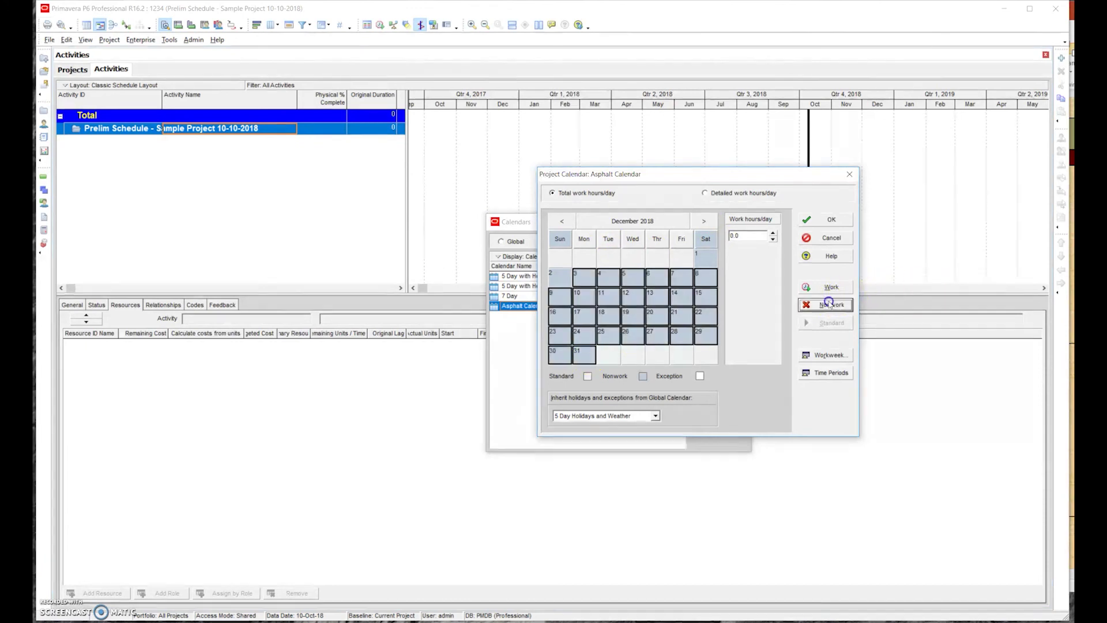
{"action": "left_click", "coordinate": [703, 221]}
{"action": "left_click", "coordinate": [607, 258]}
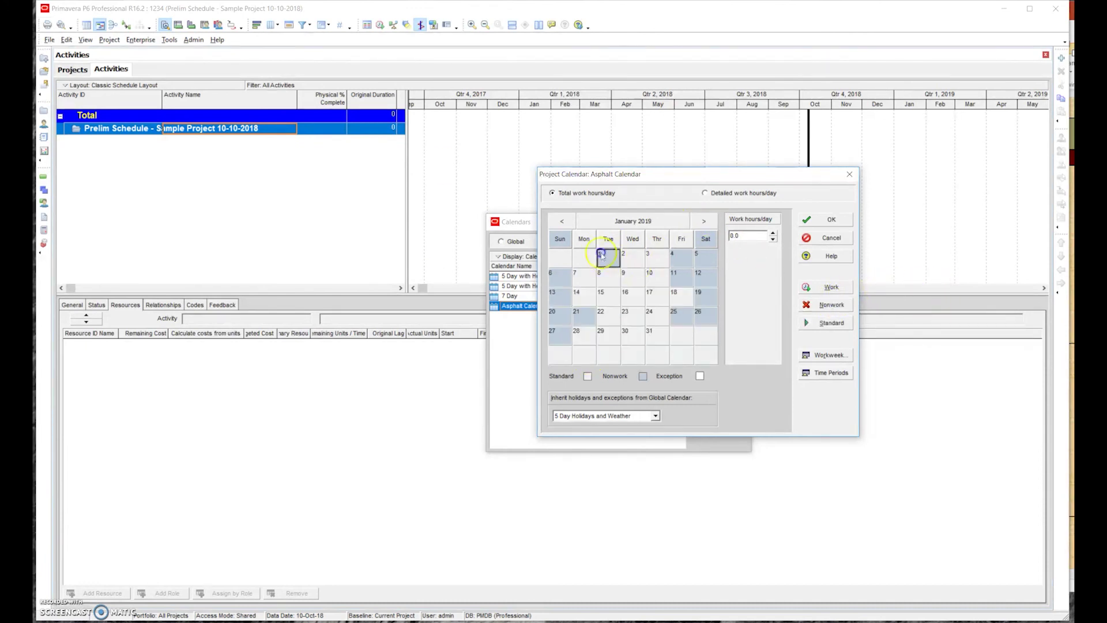
{"action": "left_click", "coordinate": [662, 338], "text": "shift"}
{"action": "left_click", "coordinate": [832, 305]}
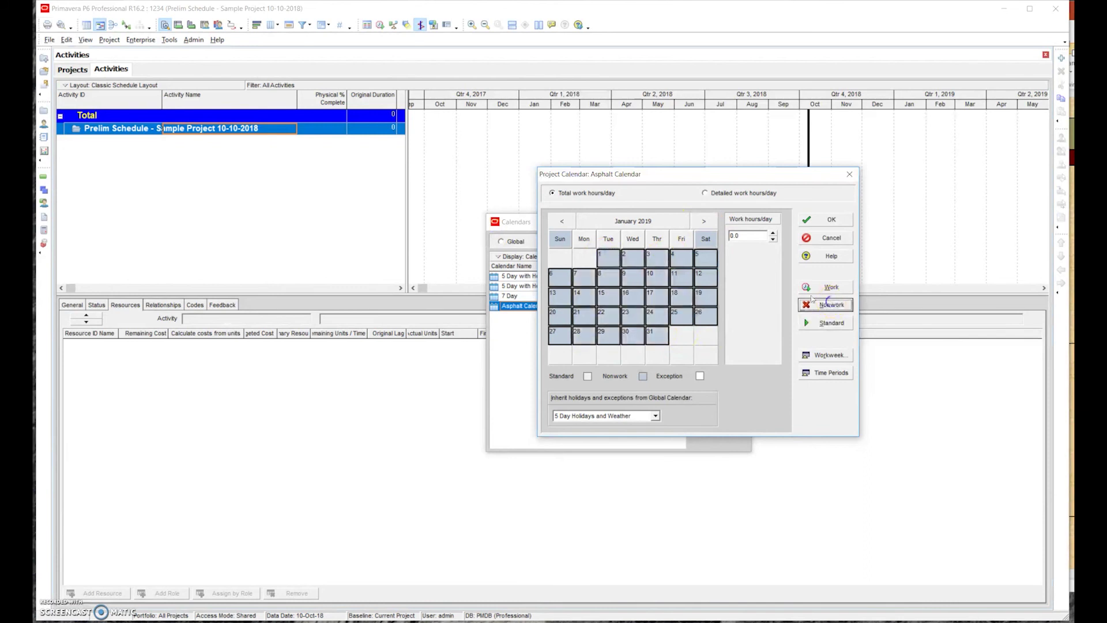
Mark all of February 2019 and March 1 to 14, 2019 as nonwork in the asphalt calendar
{"action": "left_click", "coordinate": [705, 222]}
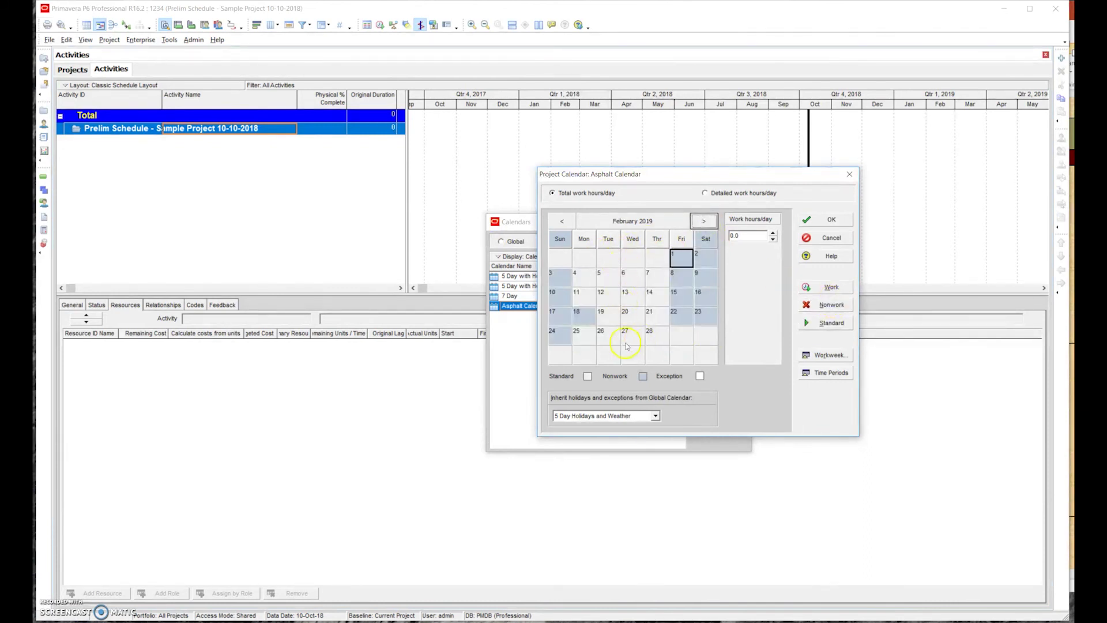
{"action": "left_click", "coordinate": [662, 344], "text": "shift"}
{"action": "left_click", "coordinate": [836, 300]}
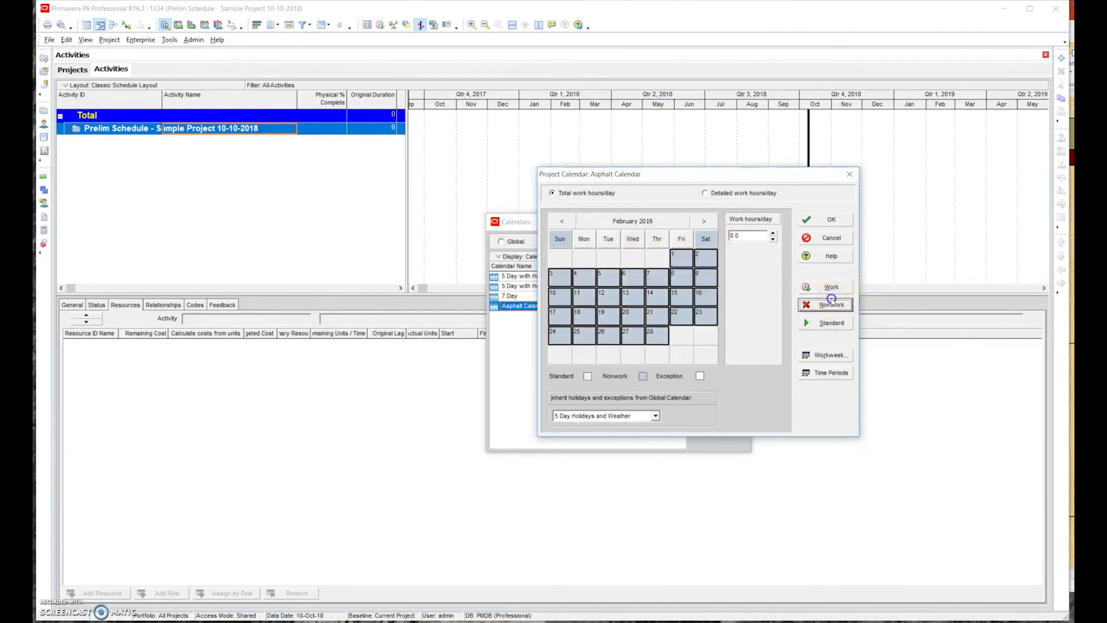
{"action": "left_click", "coordinate": [705, 222]}
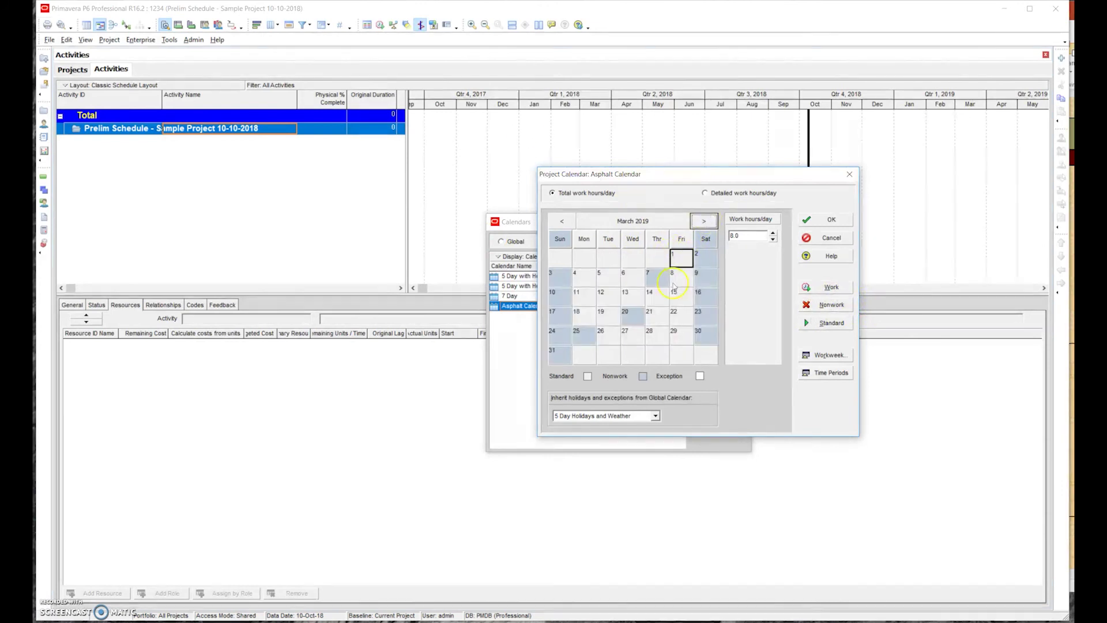
{"action": "left_click", "coordinate": [664, 302], "text": "shift"}
{"action": "left_click", "coordinate": [832, 305]}
{"action": "left_click", "coordinate": [652, 320]}
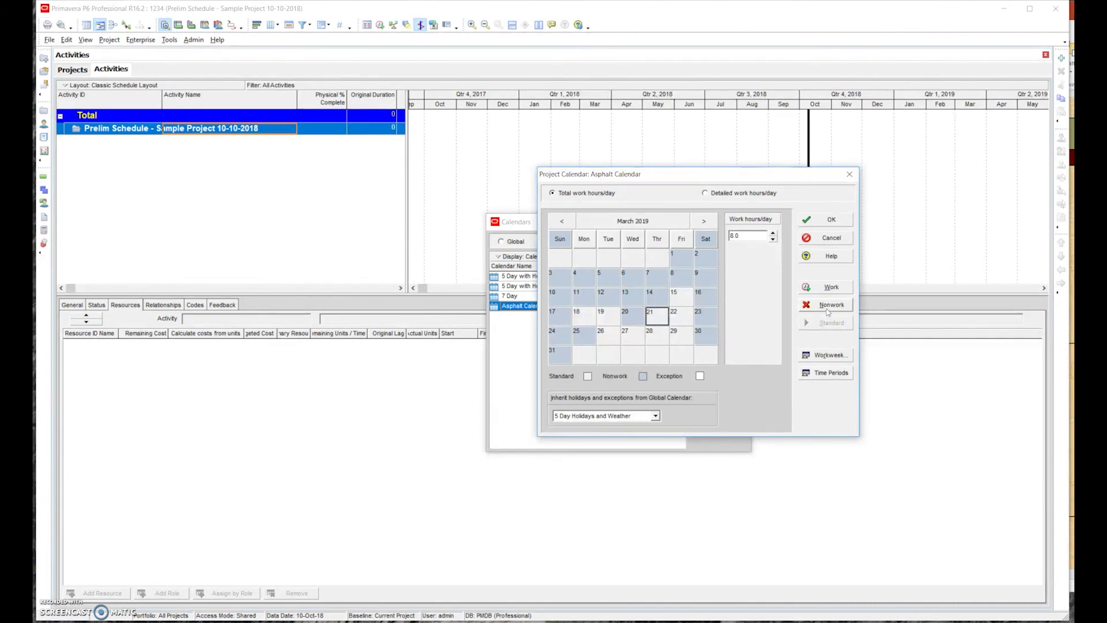
Check the asphalt calendar's nonwork days from February 2019 back to December 2018 and accept the calendar
{"action": "left_click", "coordinate": [559, 220]}
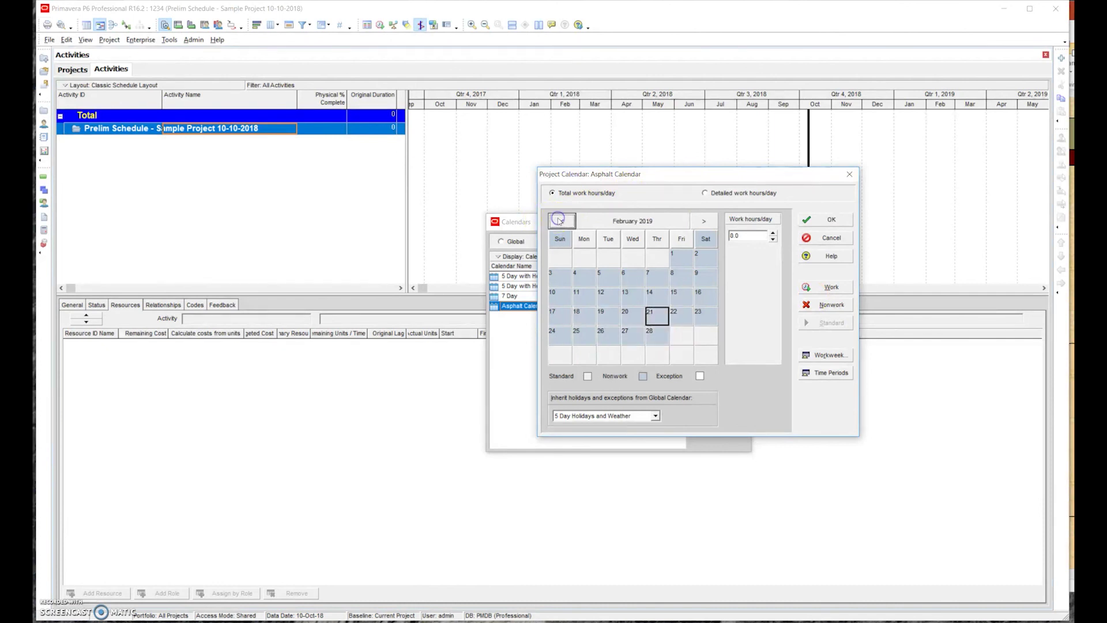
{"action": "left_click", "coordinate": [559, 220]}
{"action": "left_click", "coordinate": [559, 220]}
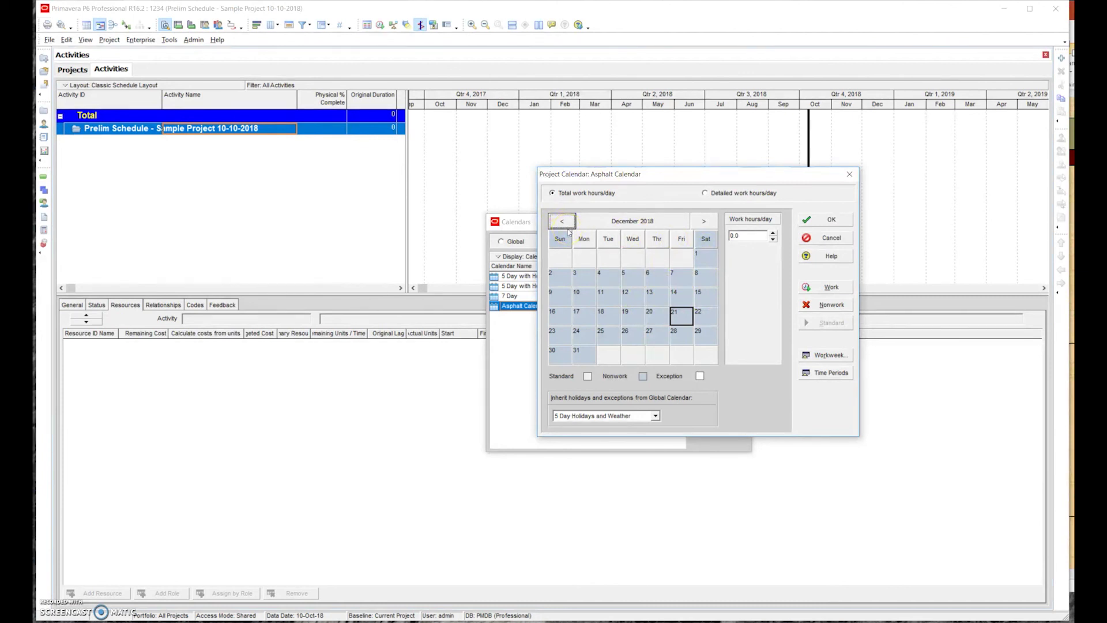
{"action": "left_click", "coordinate": [819, 221]}
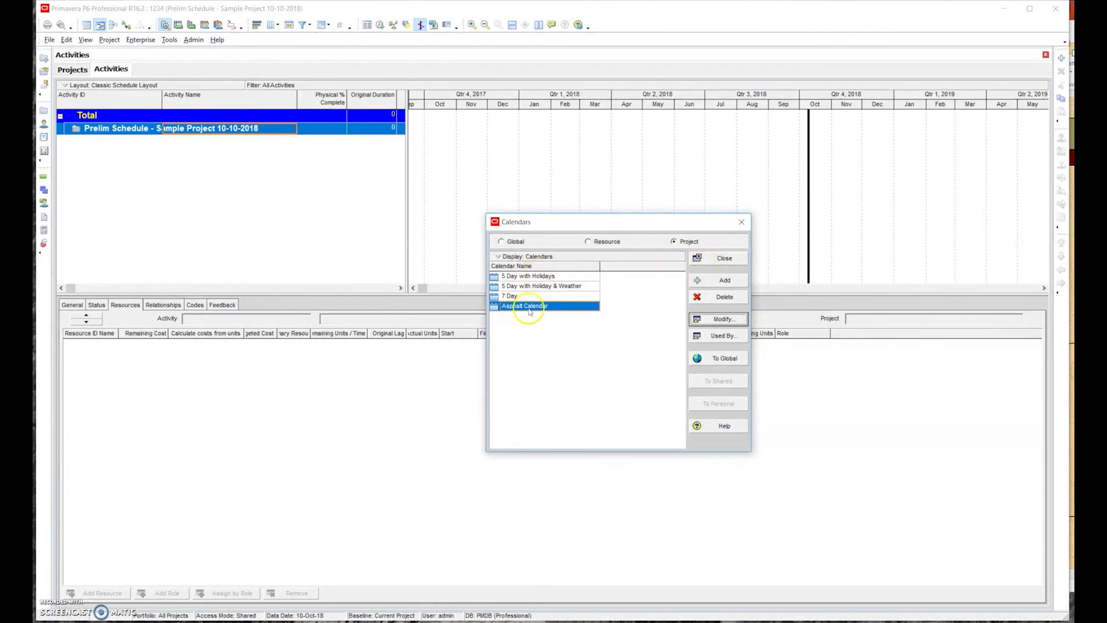
Close the calendar list and show the general activity details, including the activity calendar field
{"action": "left_click", "coordinate": [721, 259]}
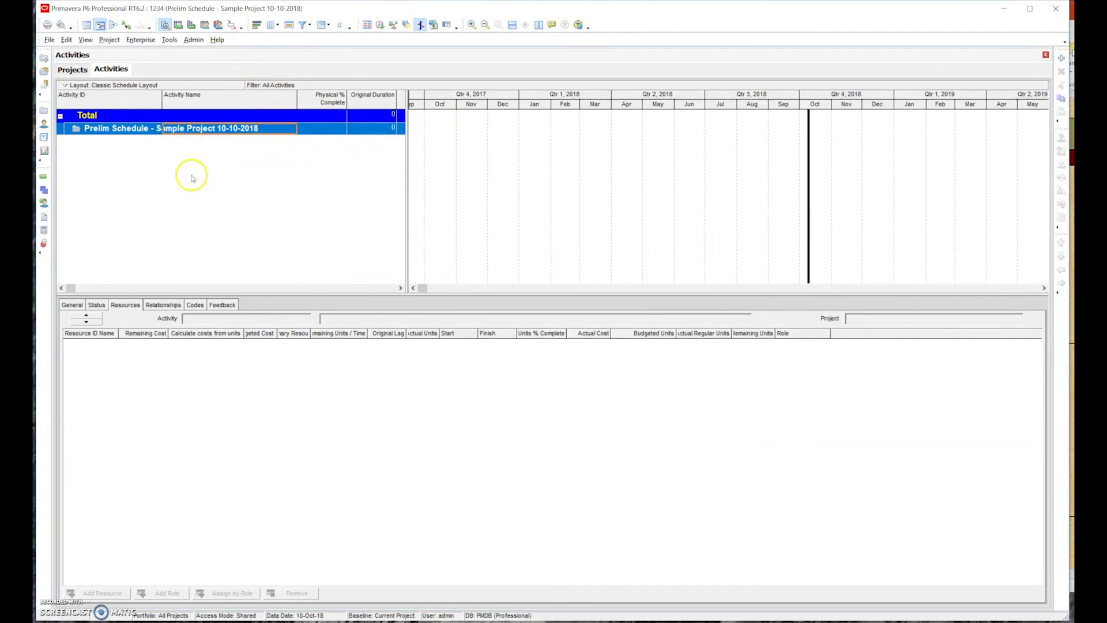
{"action": "left_click", "coordinate": [79, 304]}
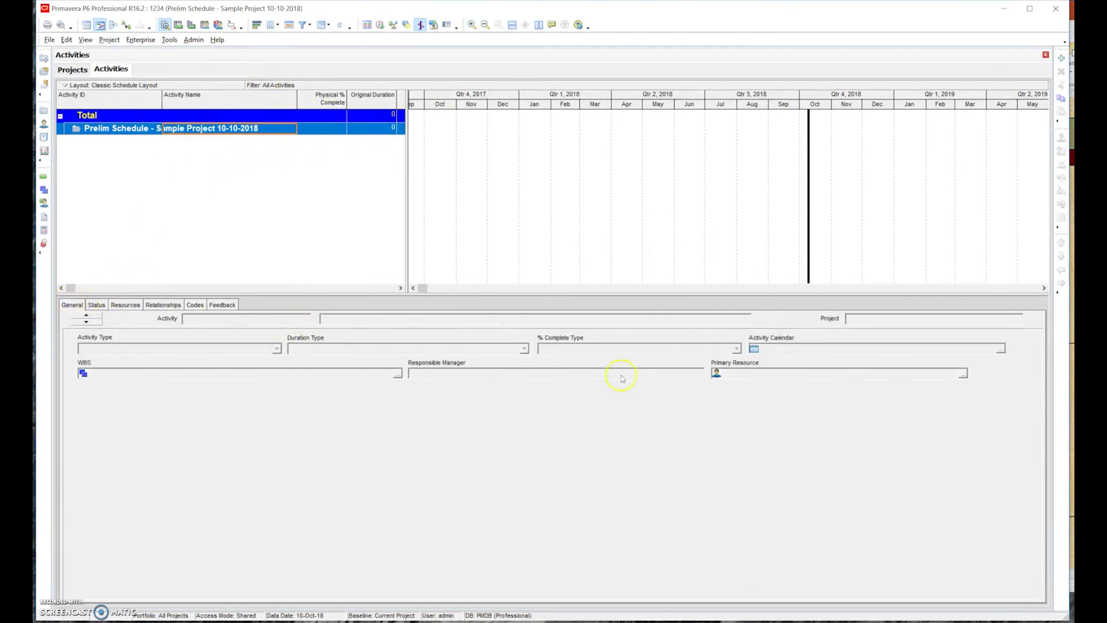